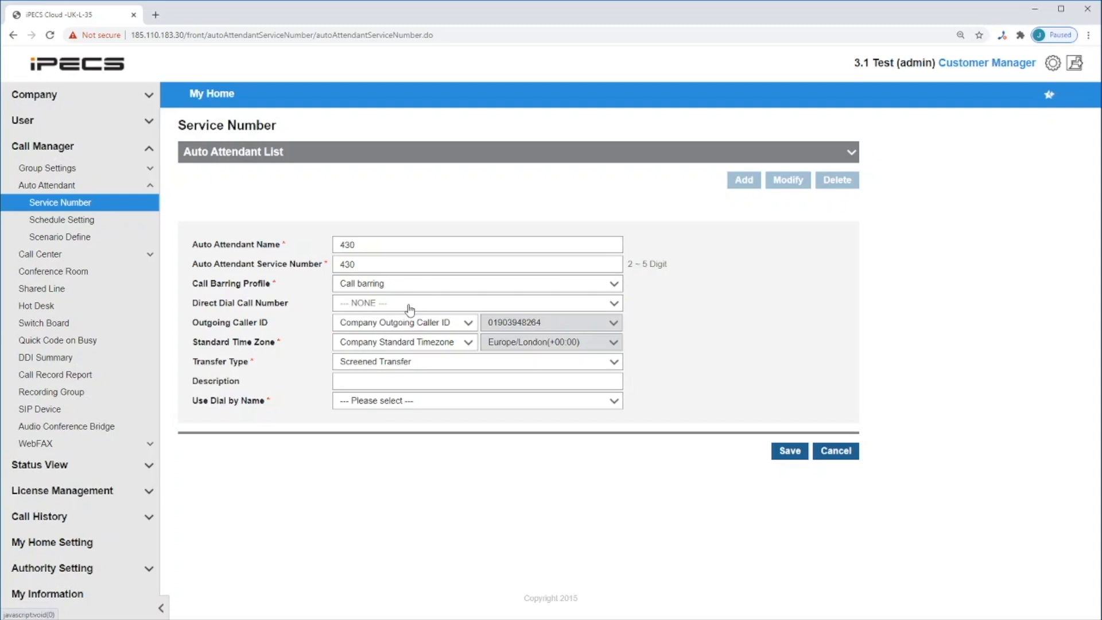
Step: Use Company Outgoing Caller ID as the outgoing caller ID and Company Standard Timezone as the standard time zone for auto attendant 430
click(382, 327)
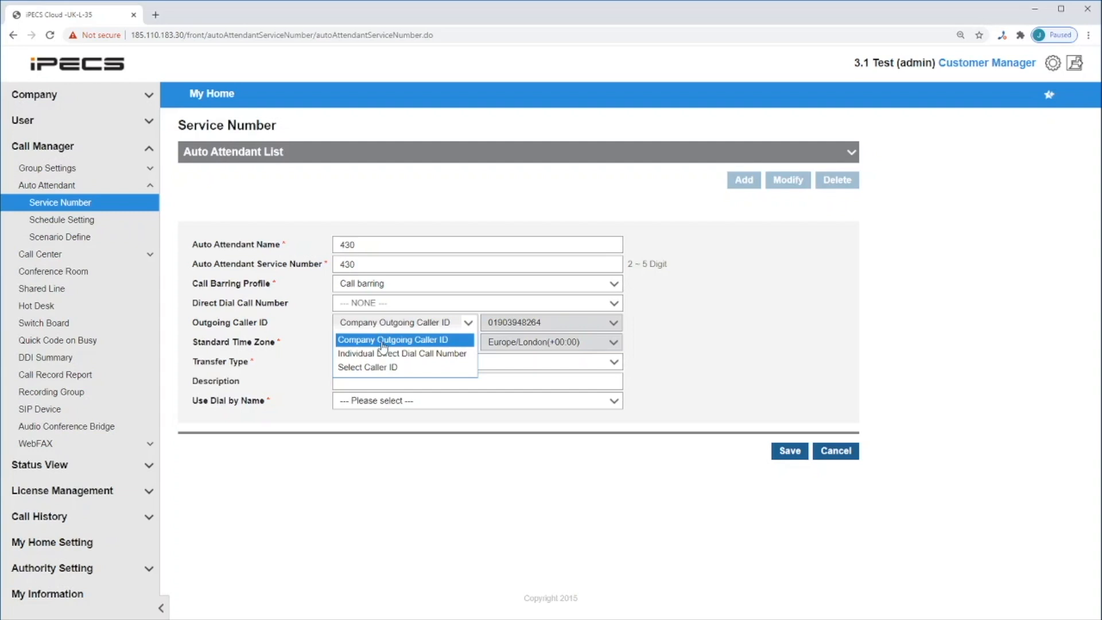
click(383, 342)
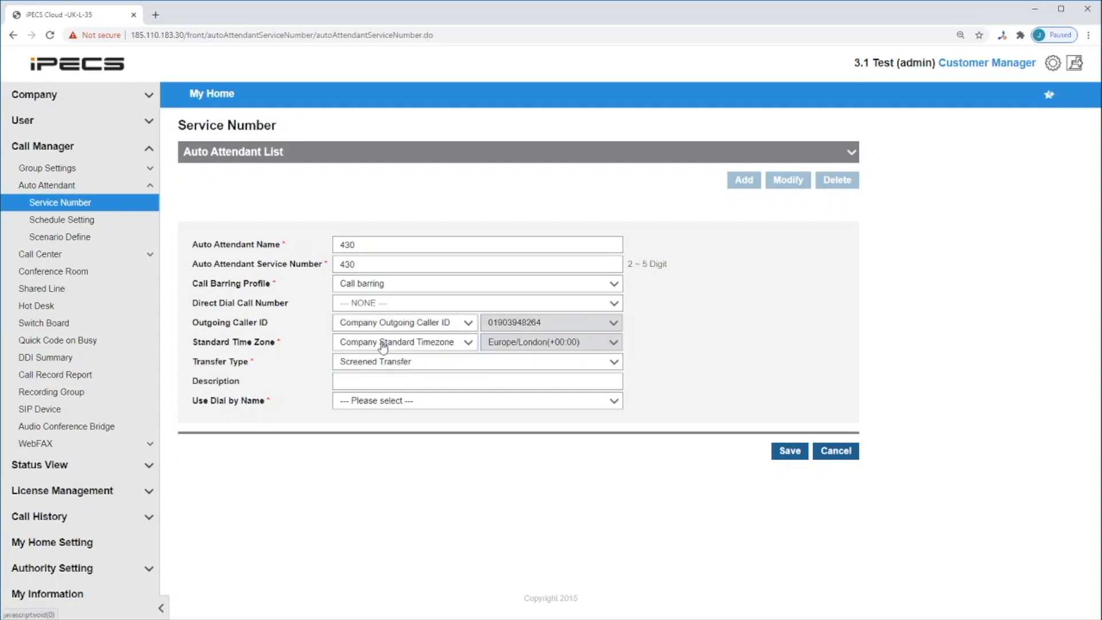
click(418, 344)
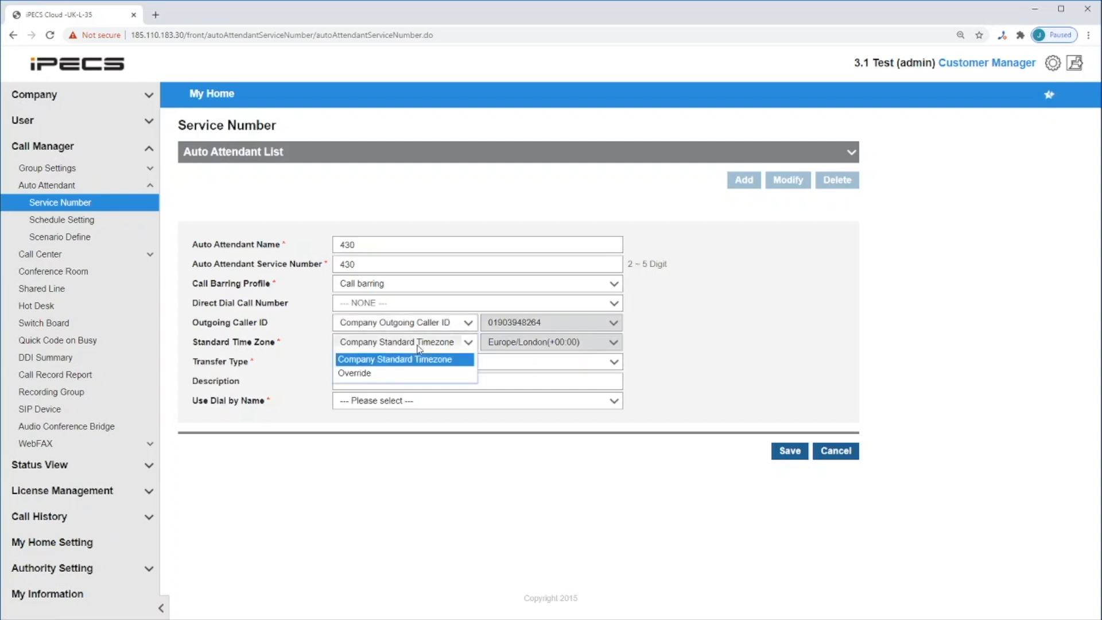
click(419, 348)
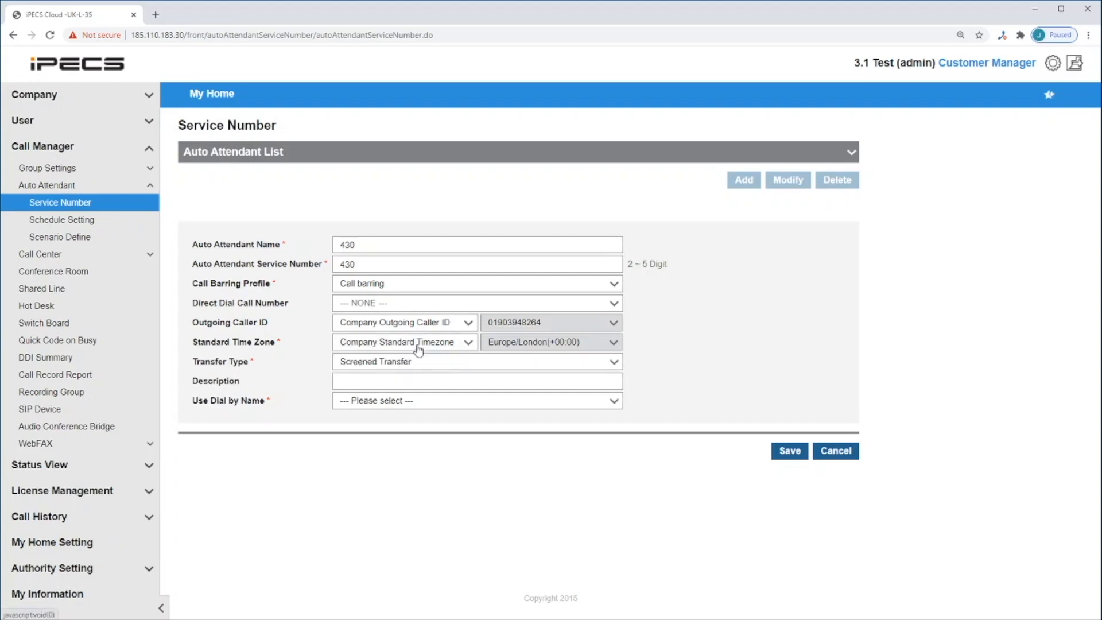
Step: Set the transfer type to Blind Transfer and enable Use Dial by Name with the Extension Play type
click(383, 363)
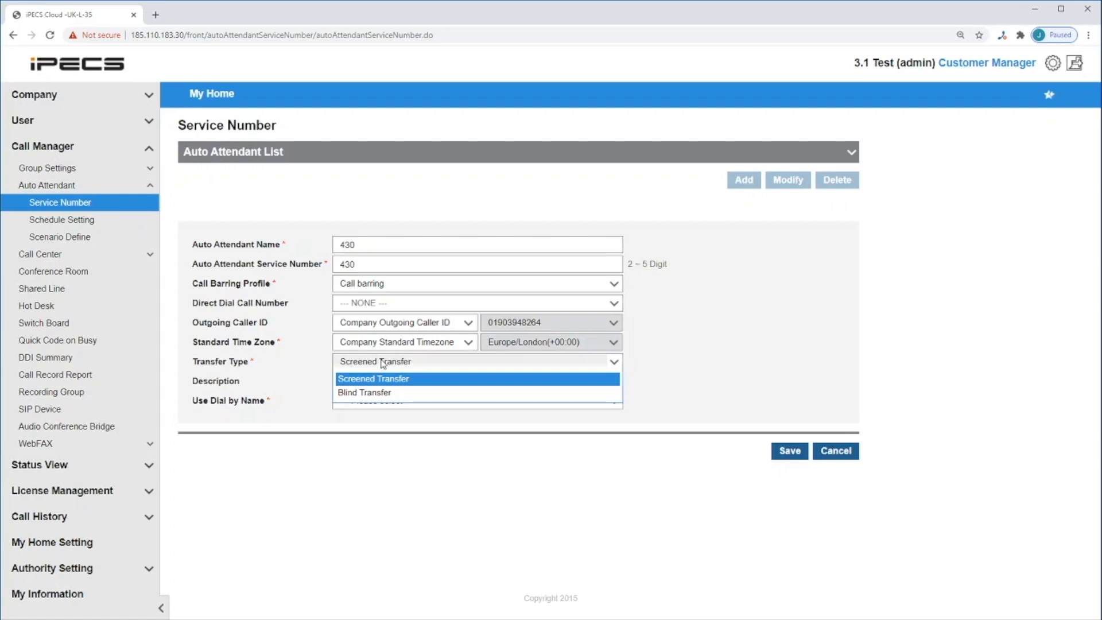
click(378, 393)
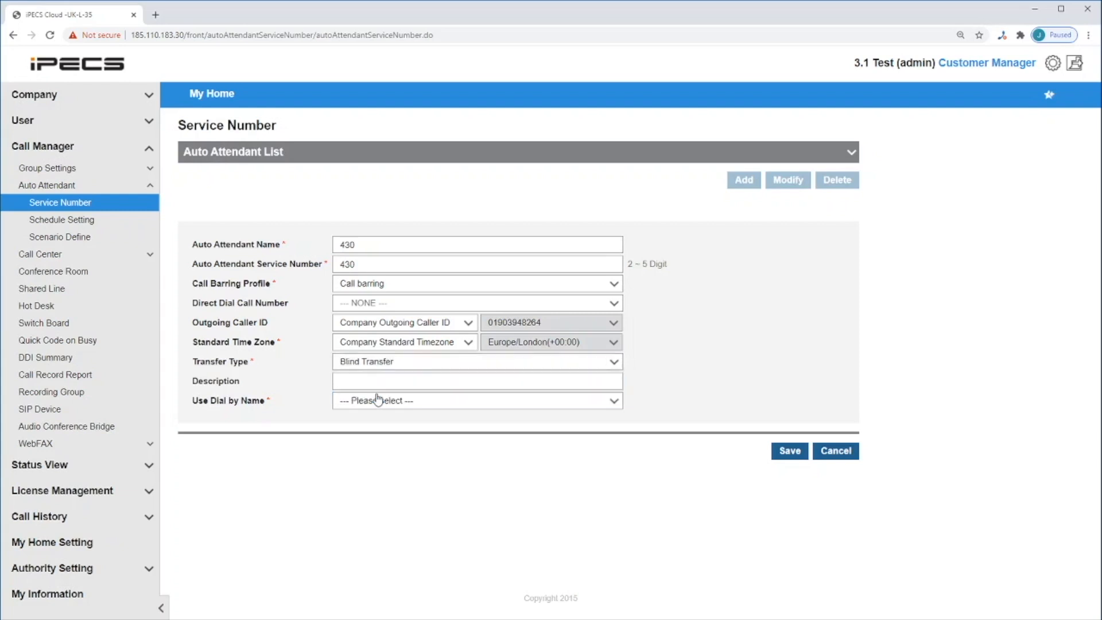
click(407, 406)
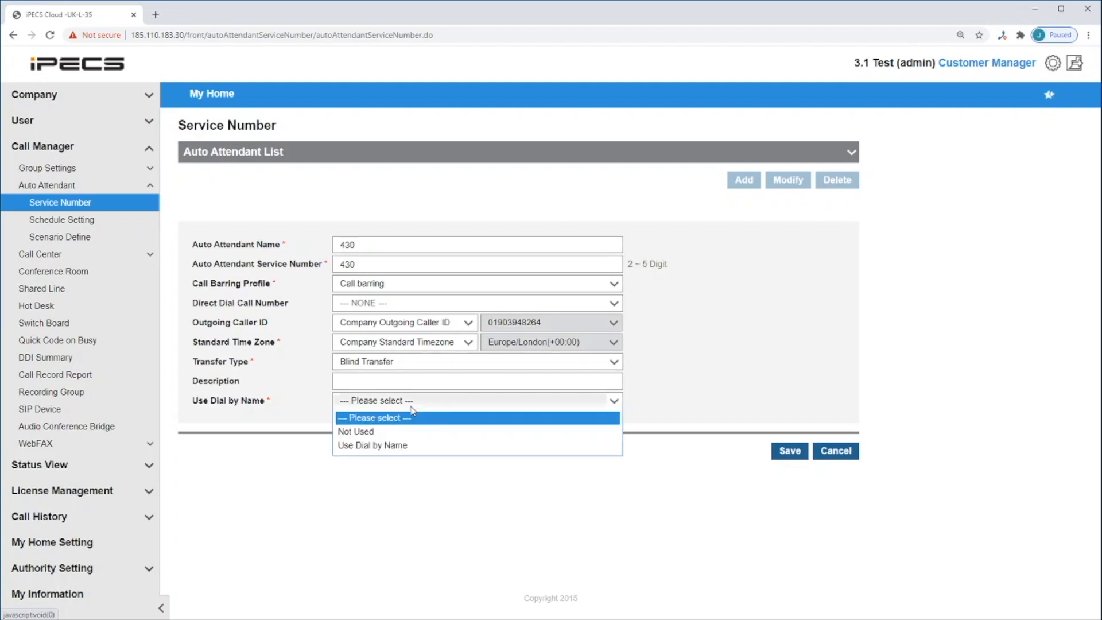
click(402, 446)
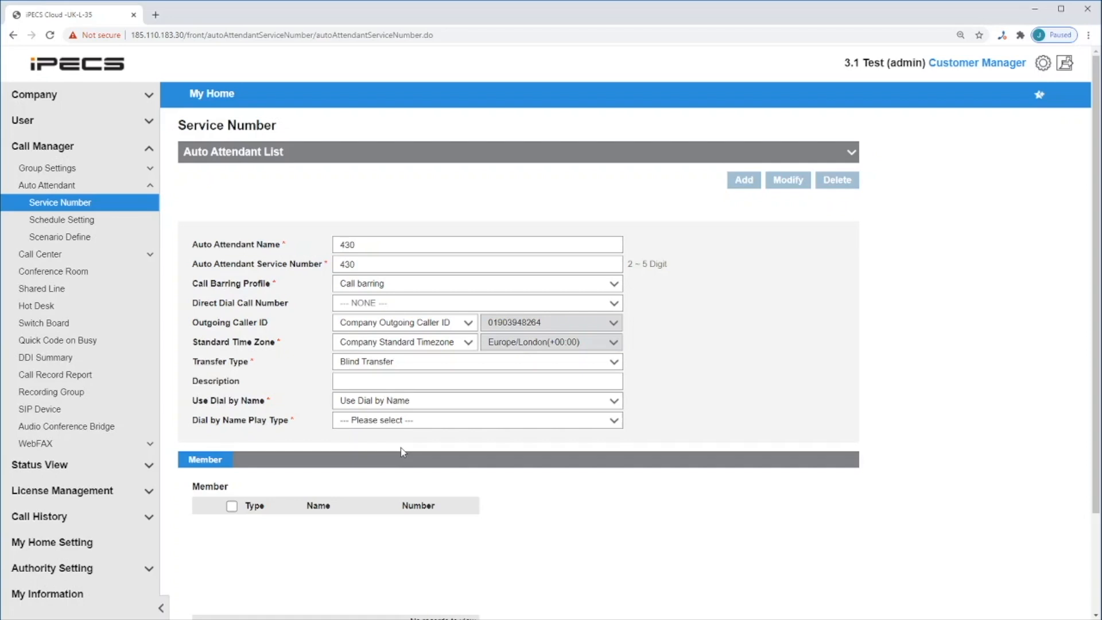
scroll(402, 452, down, 1)
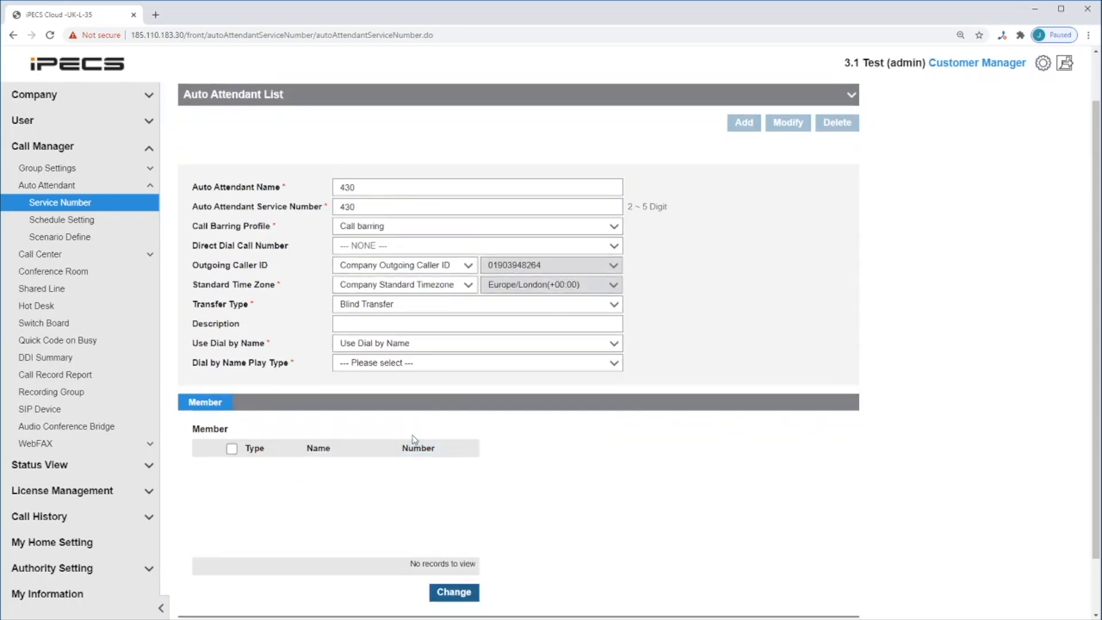
click(456, 367)
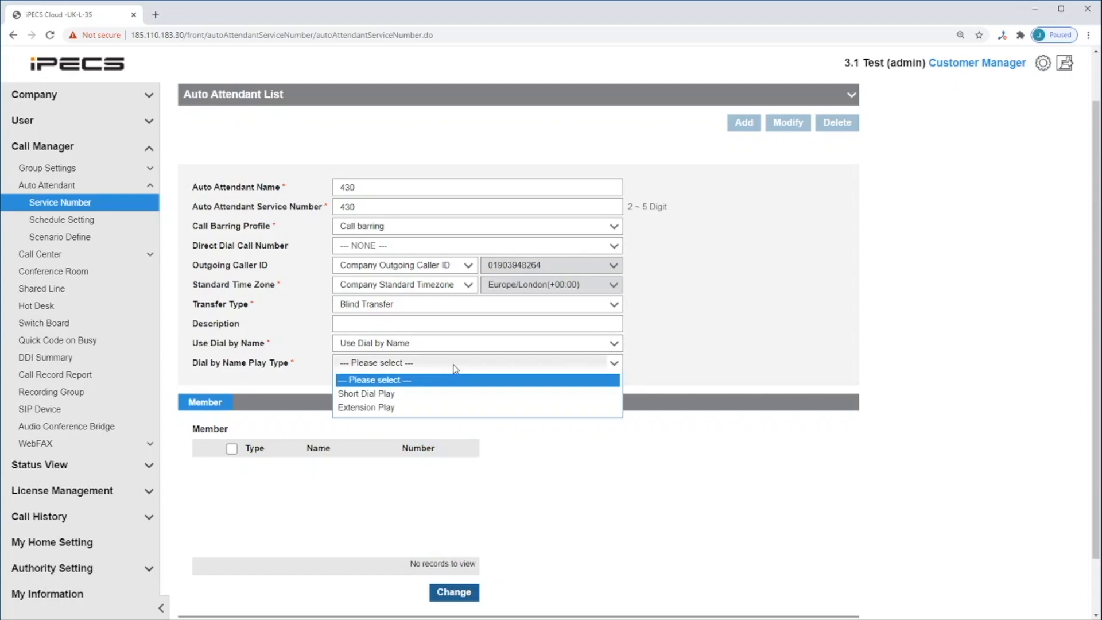
click(434, 409)
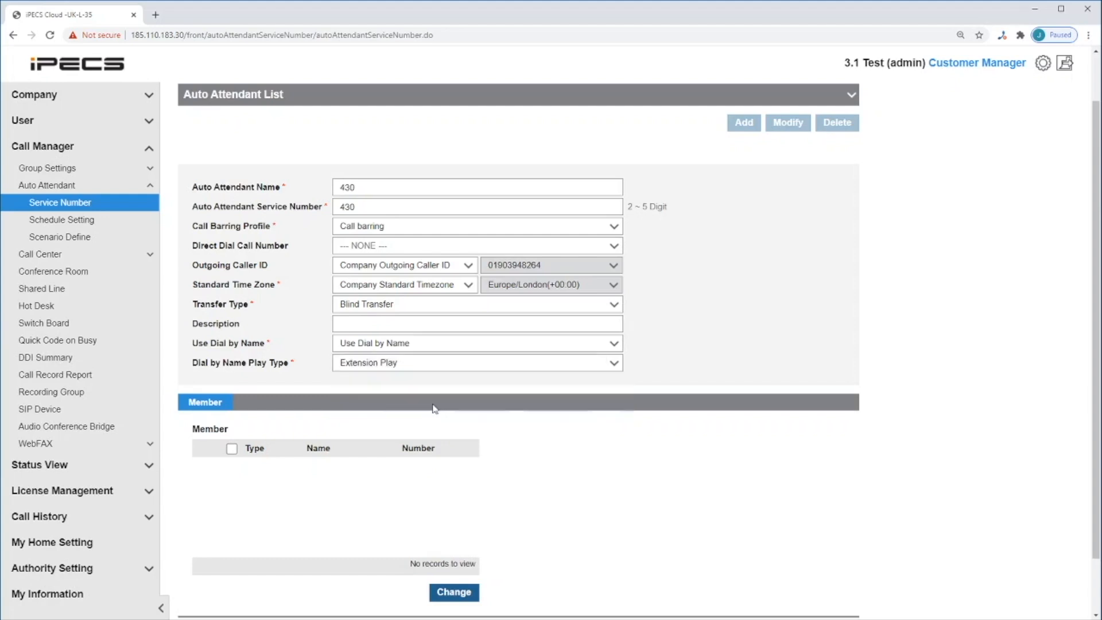
Step: Add extensions 200, 201 and 202 as members and save the auto attendant service number
scroll(434, 408, down, 2)
click(453, 527)
click(547, 401)
click(547, 421)
click(547, 441)
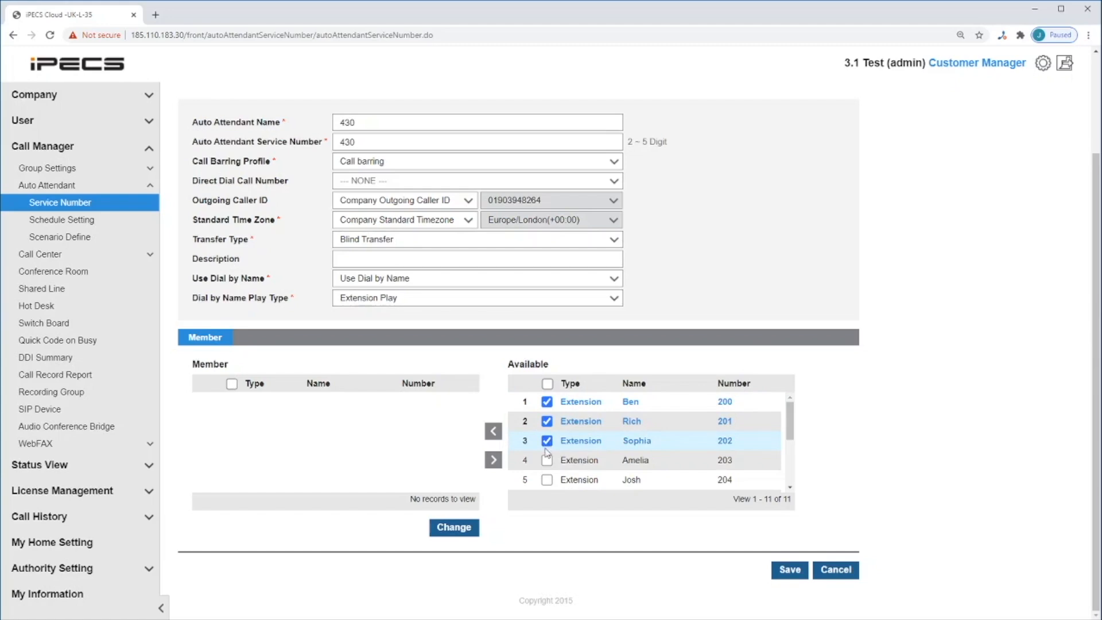
click(497, 435)
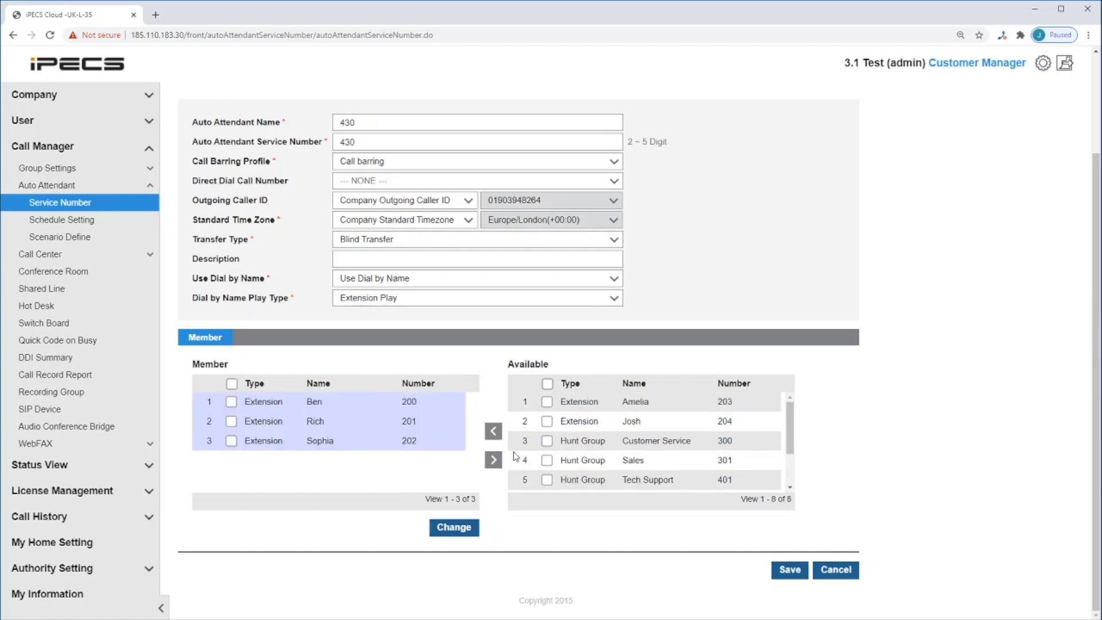
click(790, 571)
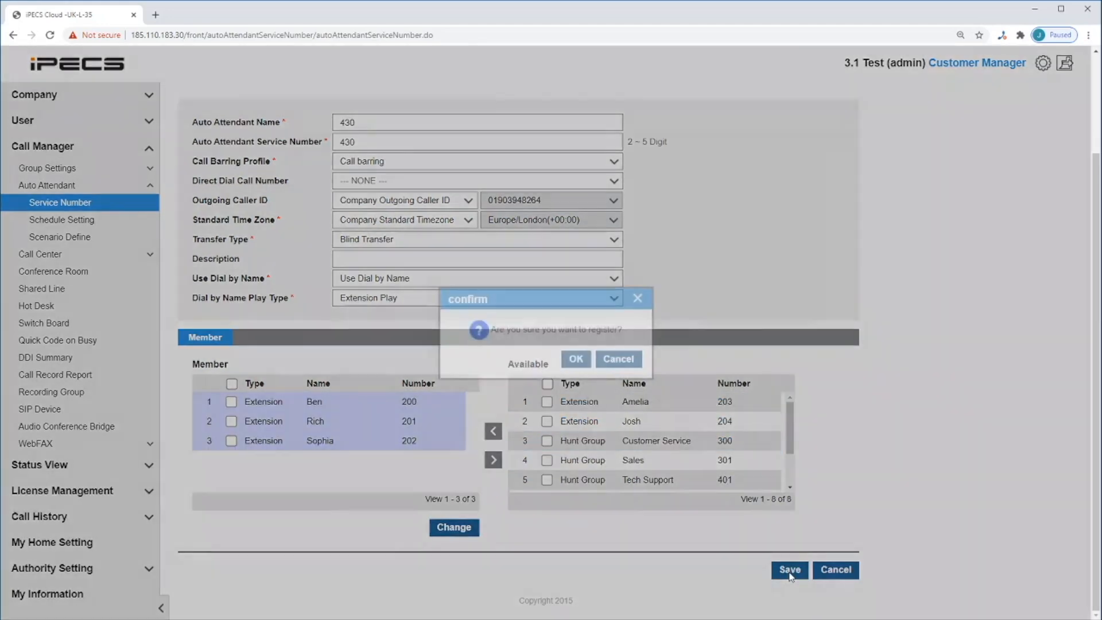
click(575, 358)
click(627, 359)
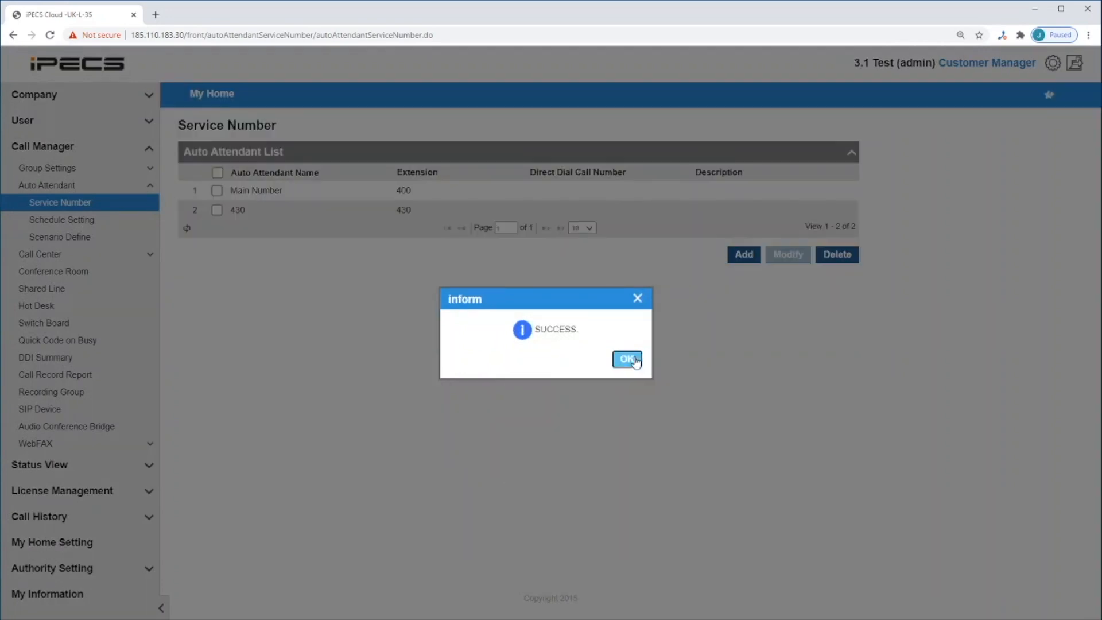
Step: Begin a new schedule named "430 - mondays" in the Schedule Setting for auto attendant 430
click(106, 224)
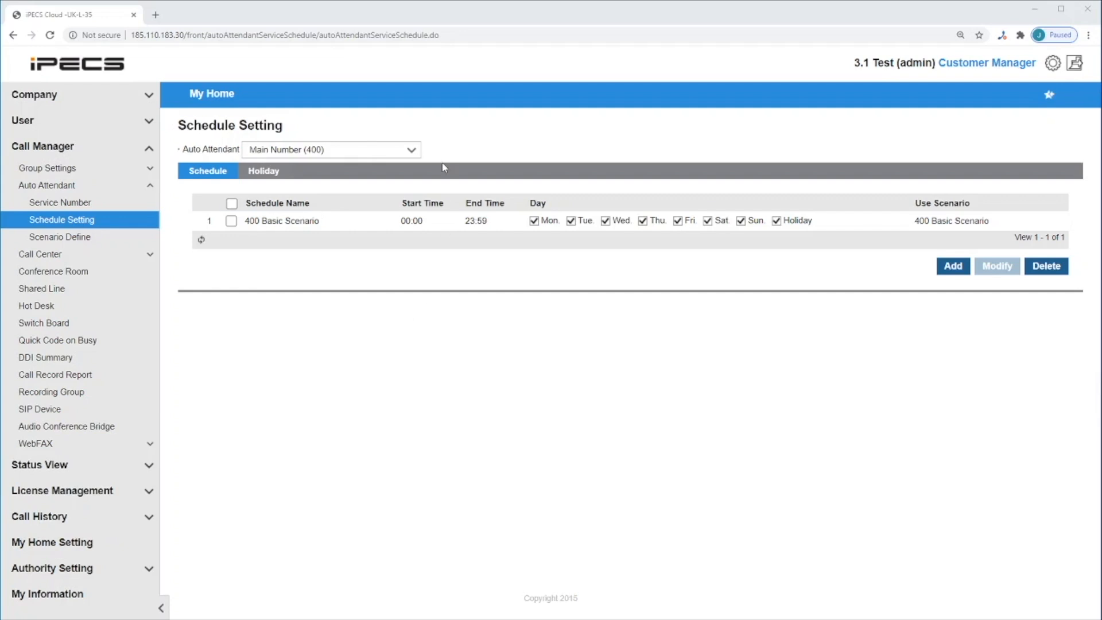
click(414, 153)
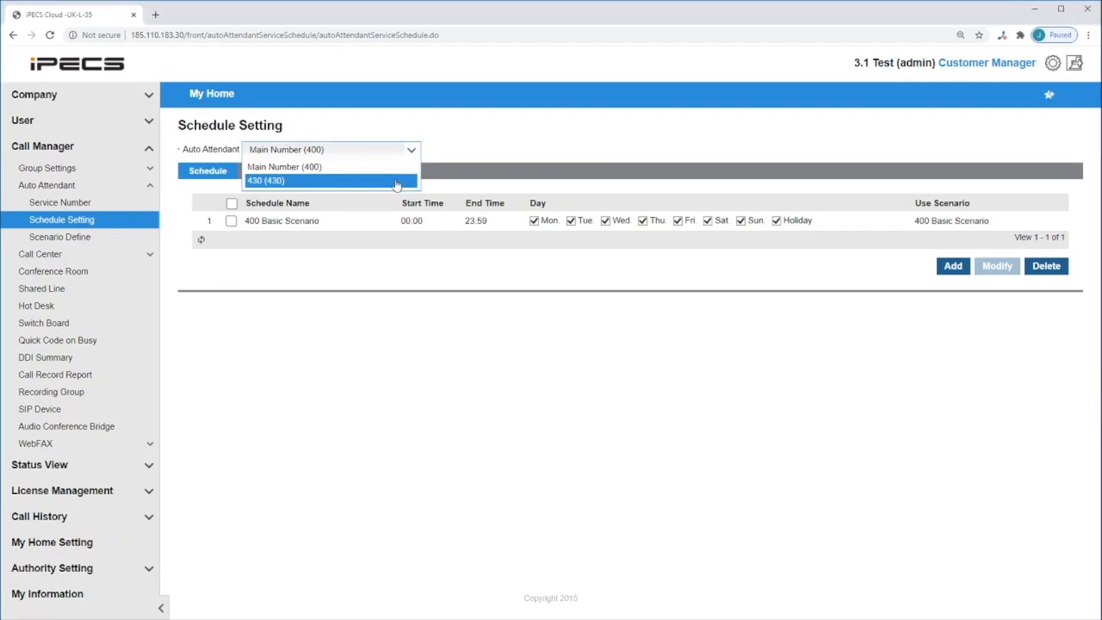
click(398, 181)
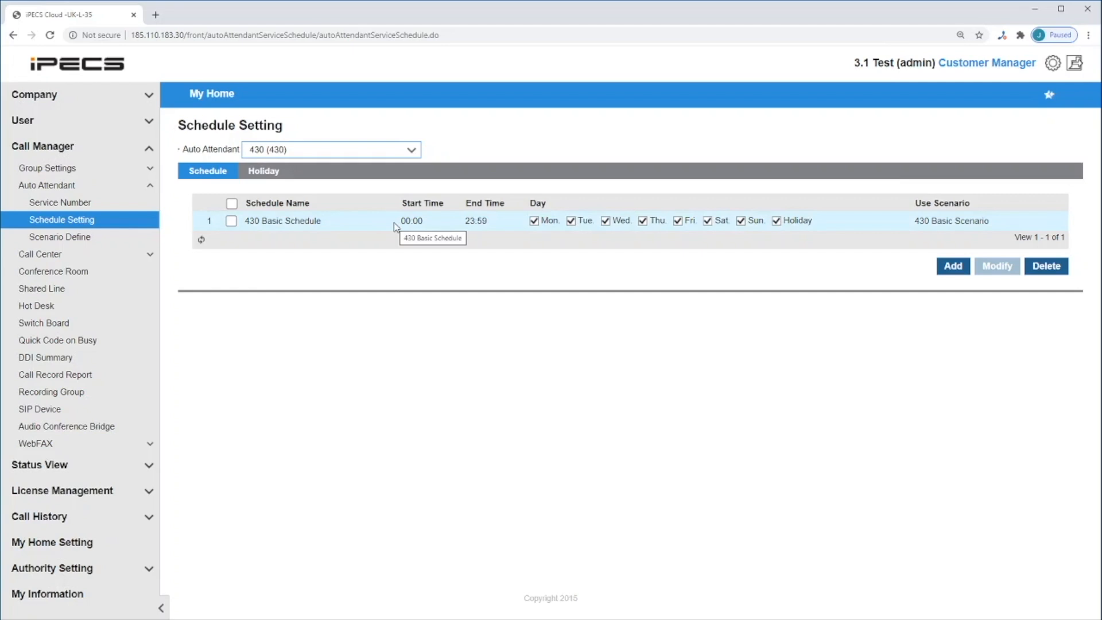
click(953, 266)
click(357, 274)
text(430 - mondays)
Step: Restrict the schedule to Monday by deselecting Tuesday through Sunday and Holiday
click(327, 330)
click(392, 332)
click(448, 329)
click(505, 330)
click(551, 330)
click(607, 330)
click(657, 329)
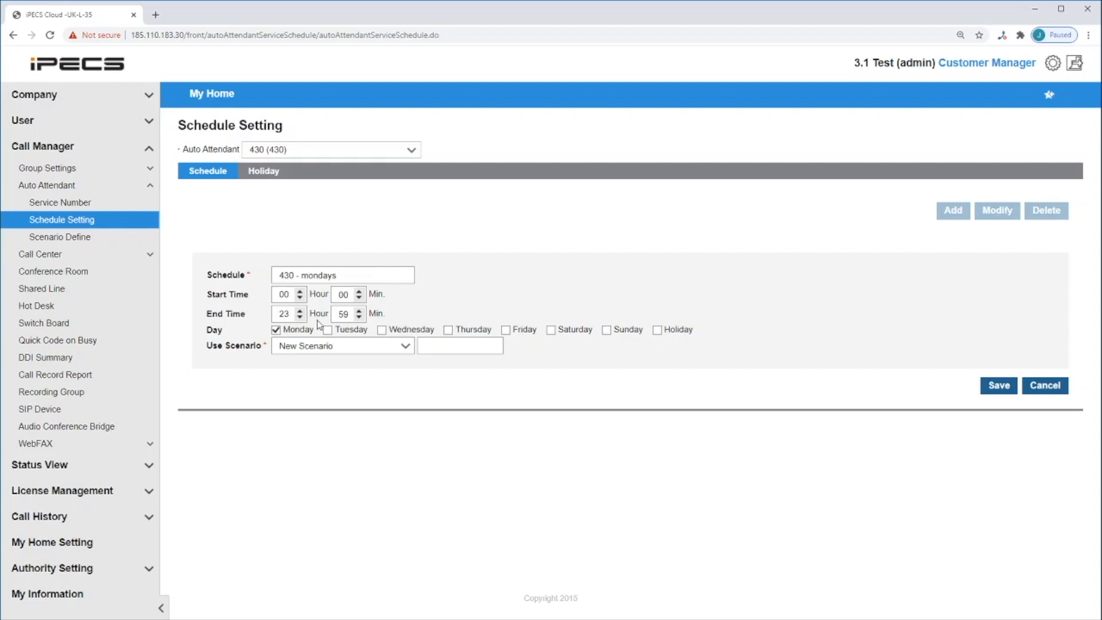
Step: Name the new scenario for the Monday schedule "430" and save the schedule
click(470, 346)
text(430)
click(998, 385)
click(575, 359)
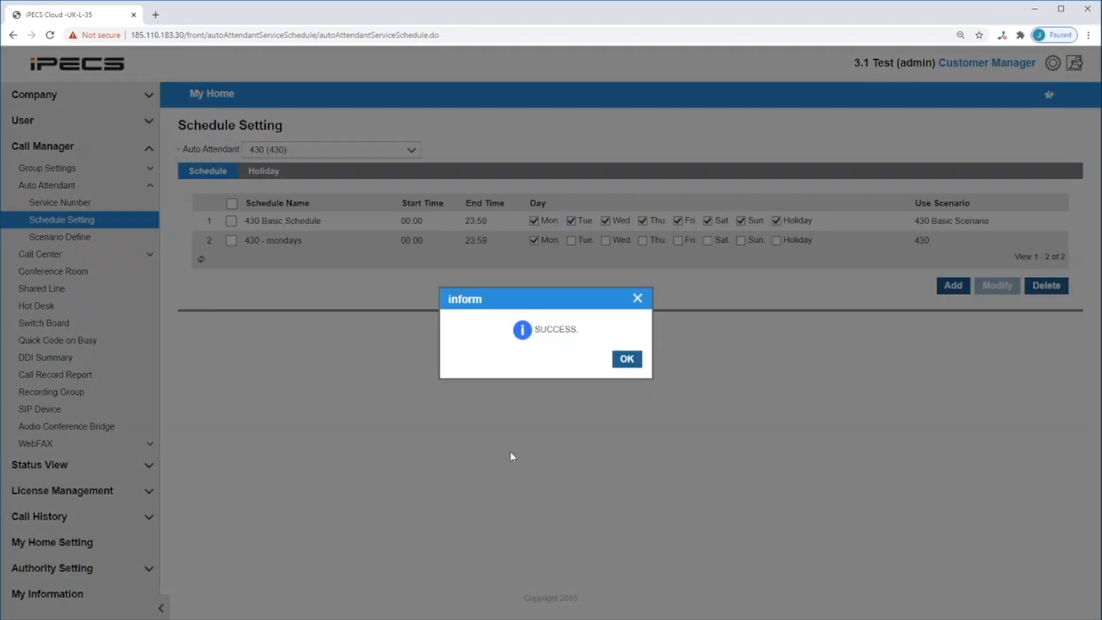
click(627, 360)
Step: Begin another schedule named "430 - tuesday-friday", deselecting Monday, Saturday, Sunday and Holiday
click(953, 286)
click(402, 276)
text(430 - )
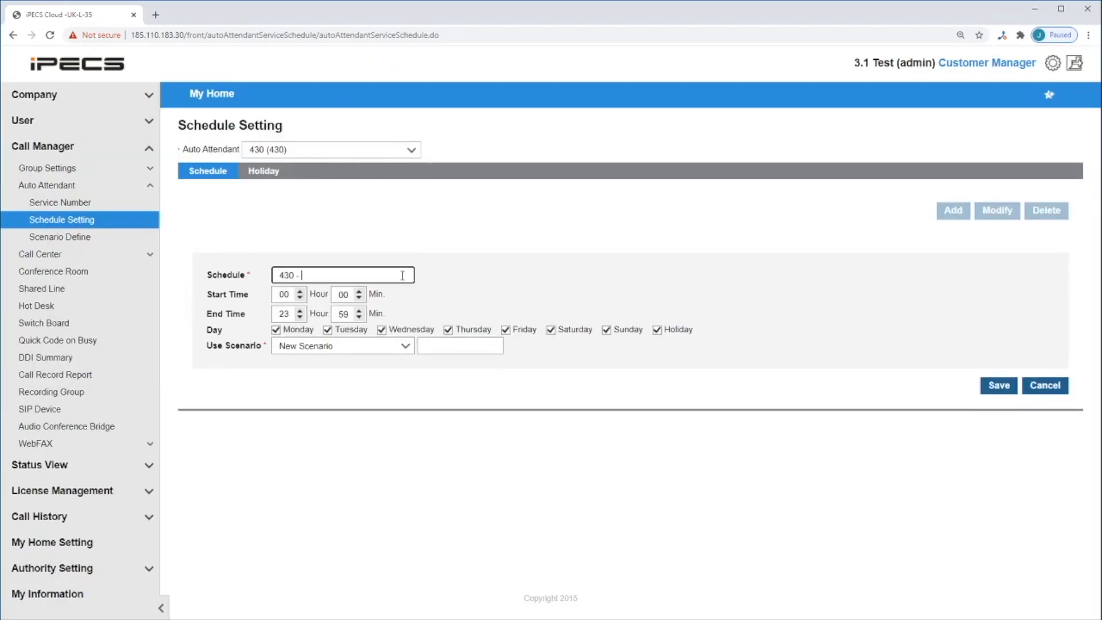
text(tuesday-friday)
click(276, 329)
click(551, 329)
click(607, 329)
click(657, 330)
Step: Name the new scenario for the Tuesday to Friday schedule "430 tuesday-friday" and save the schedule
click(481, 346)
text(430 - tuesday-fri)
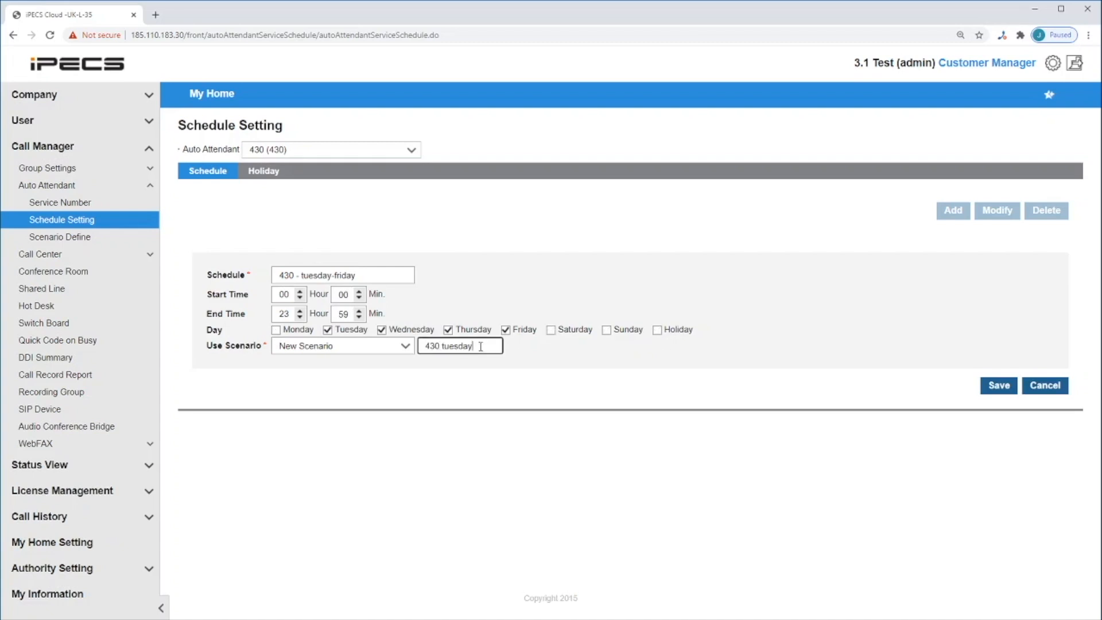
text(day)
click(998, 385)
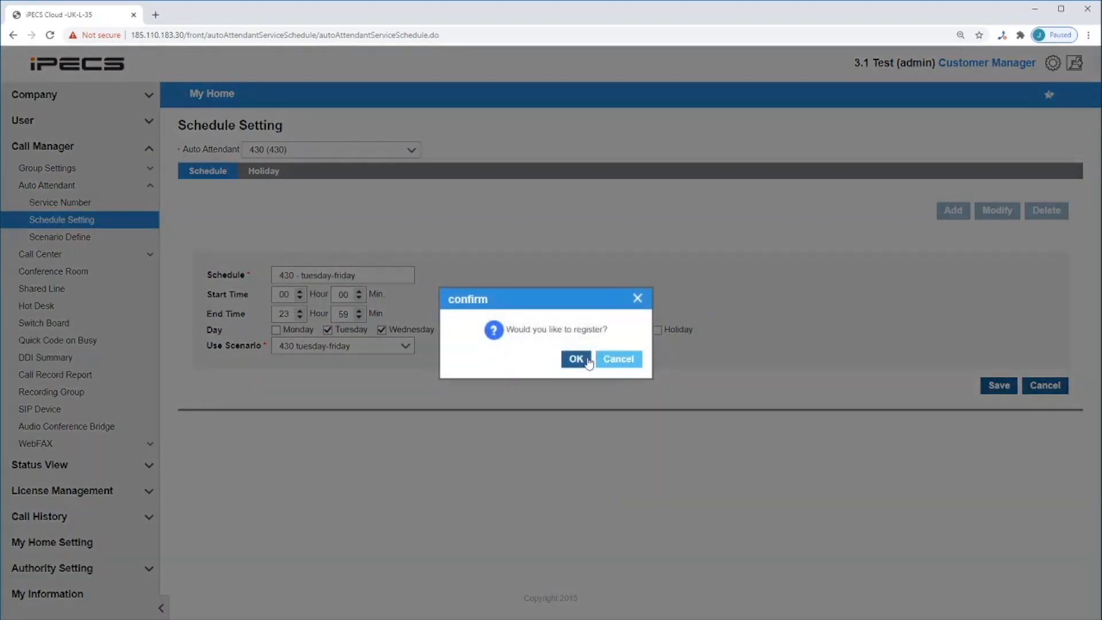
click(576, 360)
click(628, 359)
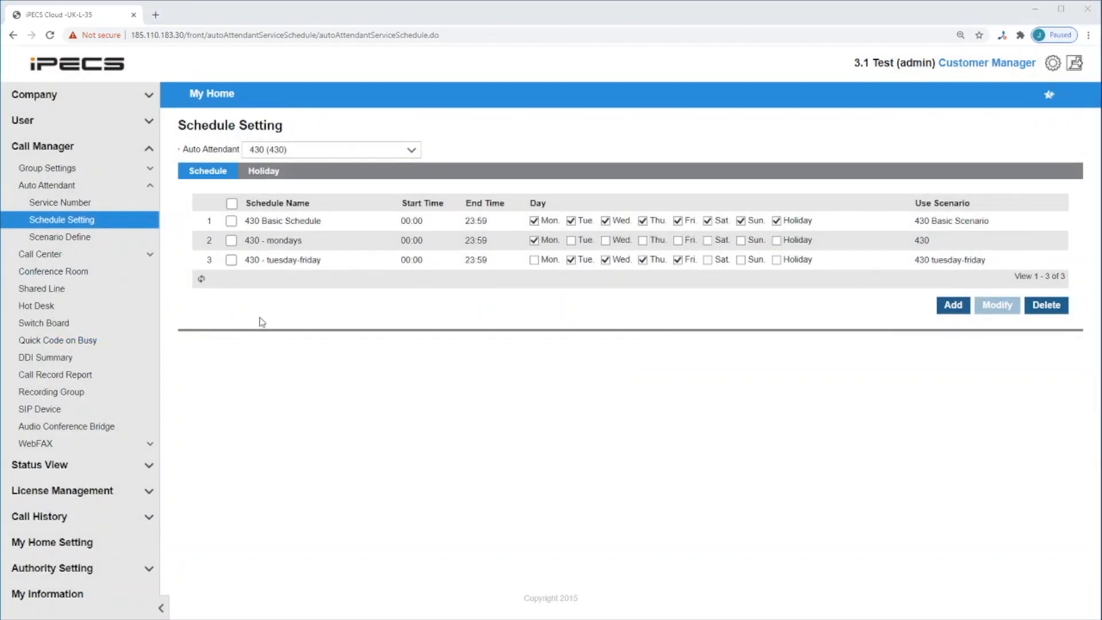
Step: Add a holiday named "holiday" for auto attendant 430, recurring every year on 05-01
click(272, 172)
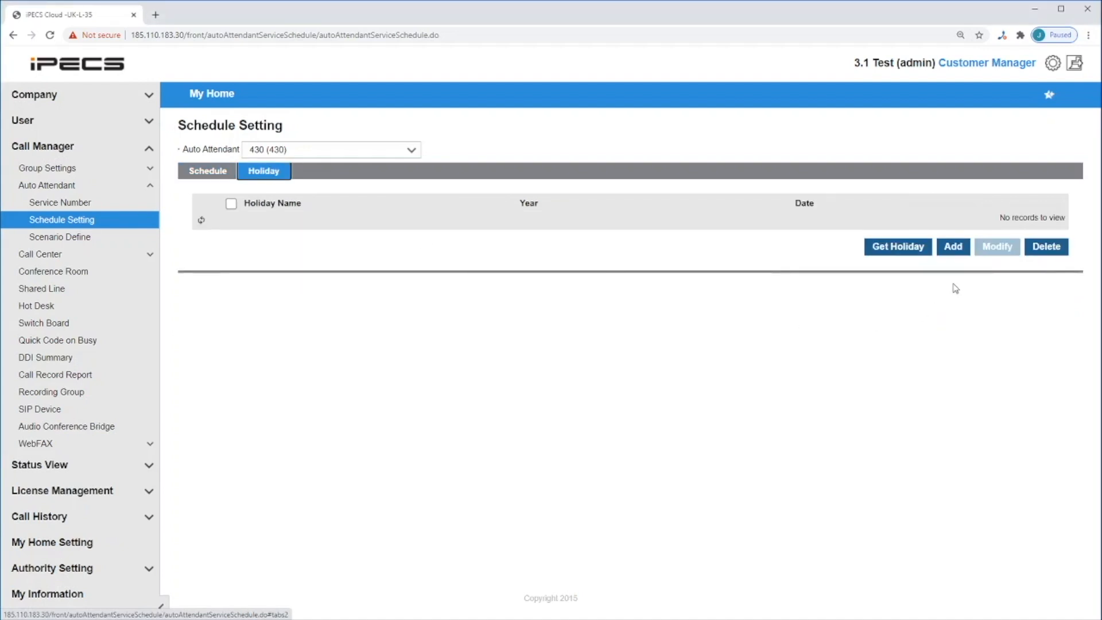
click(953, 247)
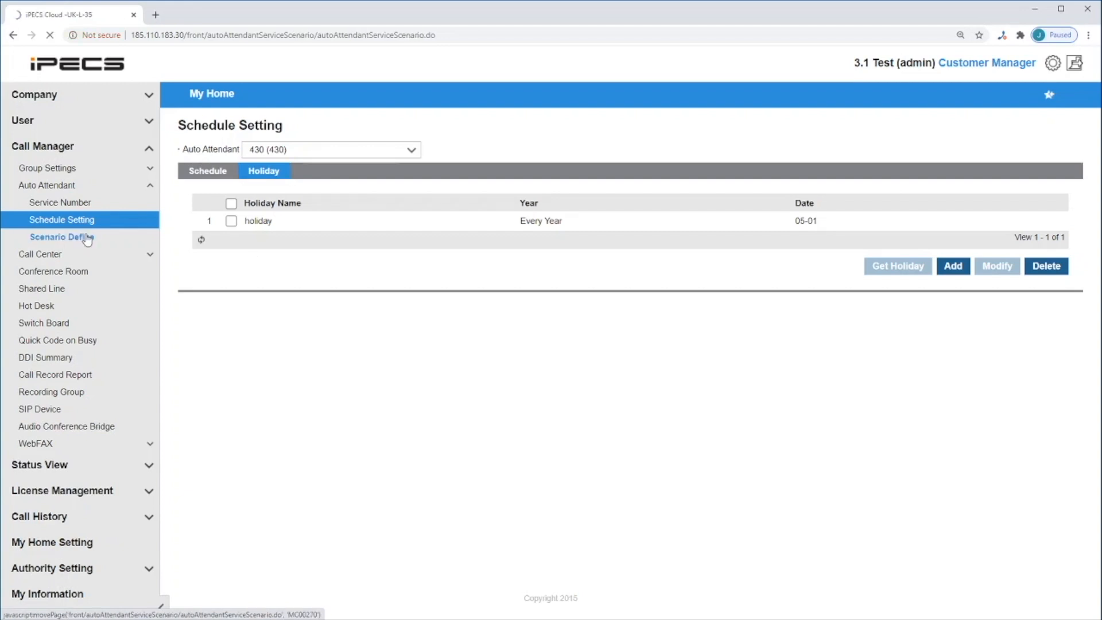
Step: Load scenario 430 of auto attendant 430 in Scenario Define
click(87, 238)
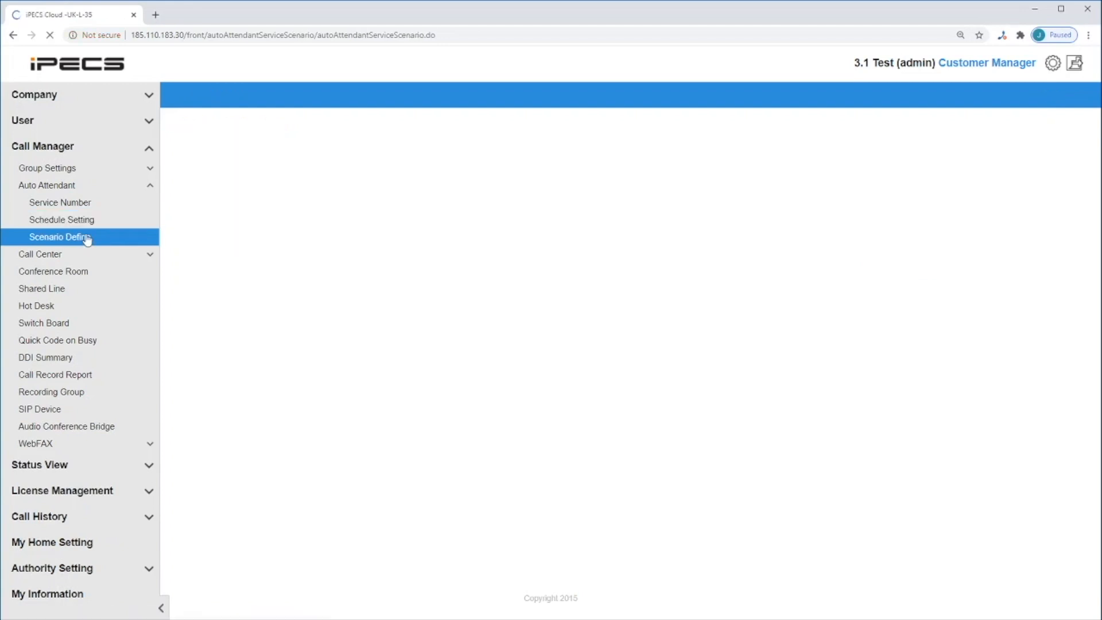
click(405, 150)
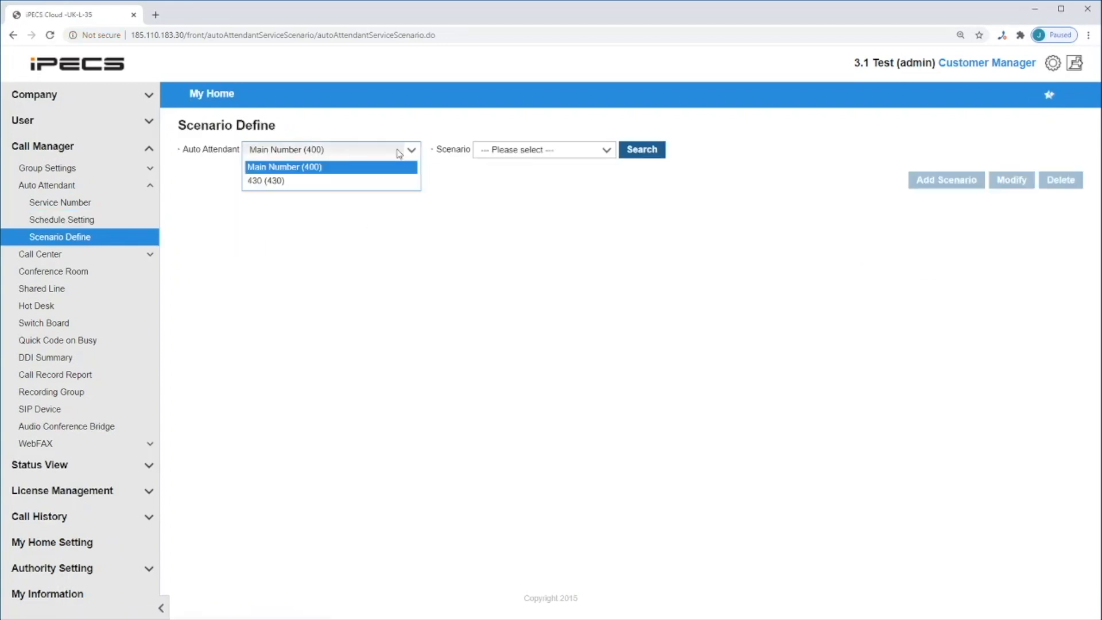
click(371, 184)
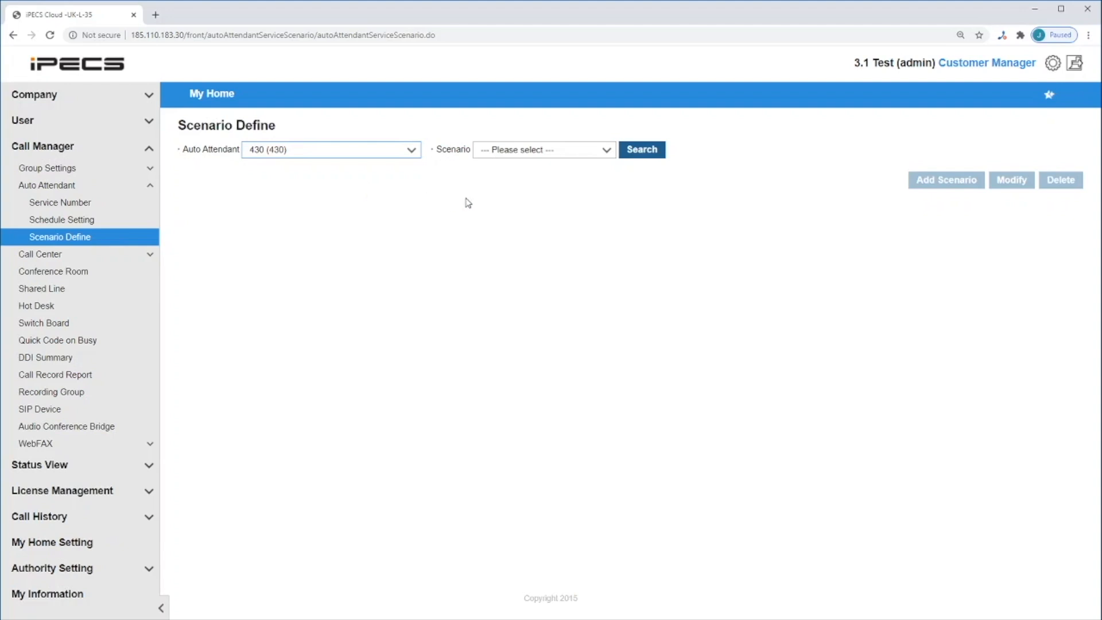
click(561, 153)
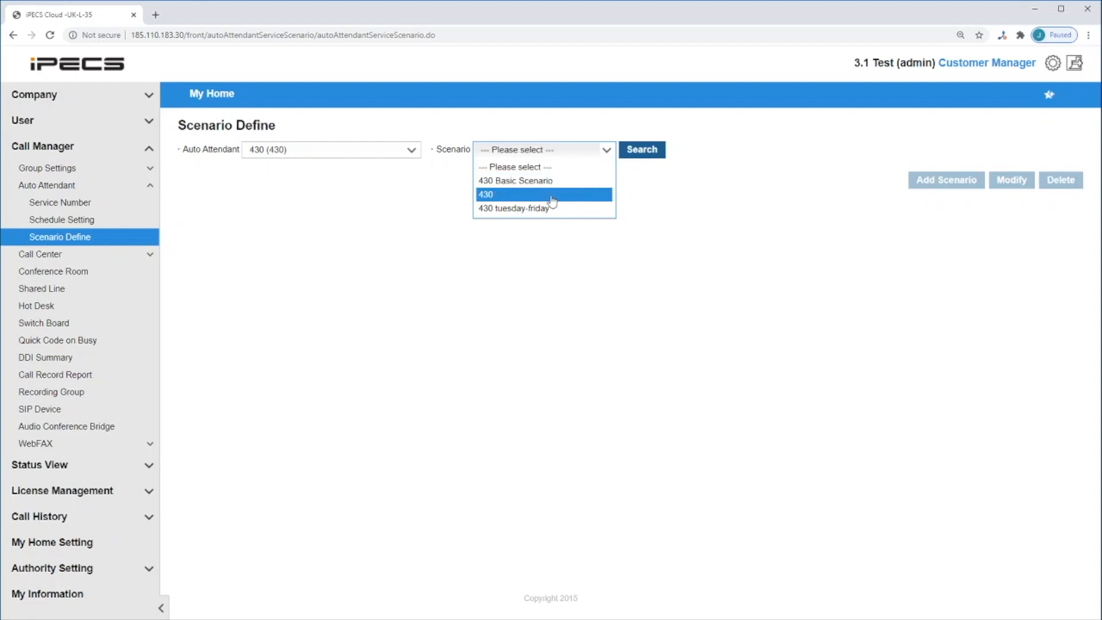
click(552, 196)
click(658, 153)
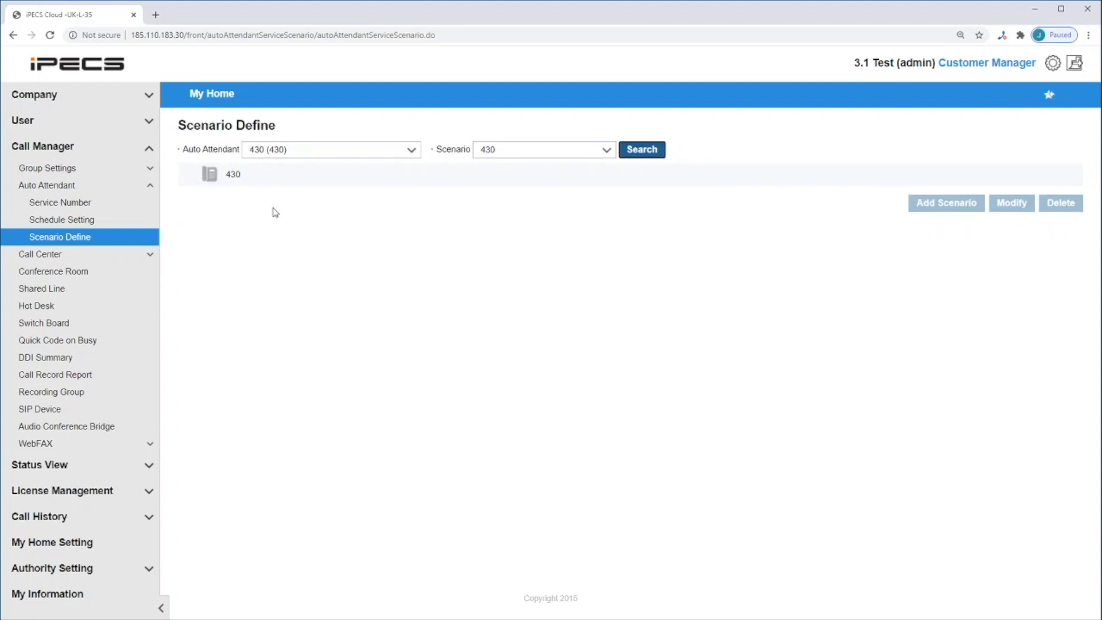
Step: Open scenario 430 for modification and set its scenario type to General AA
click(233, 175)
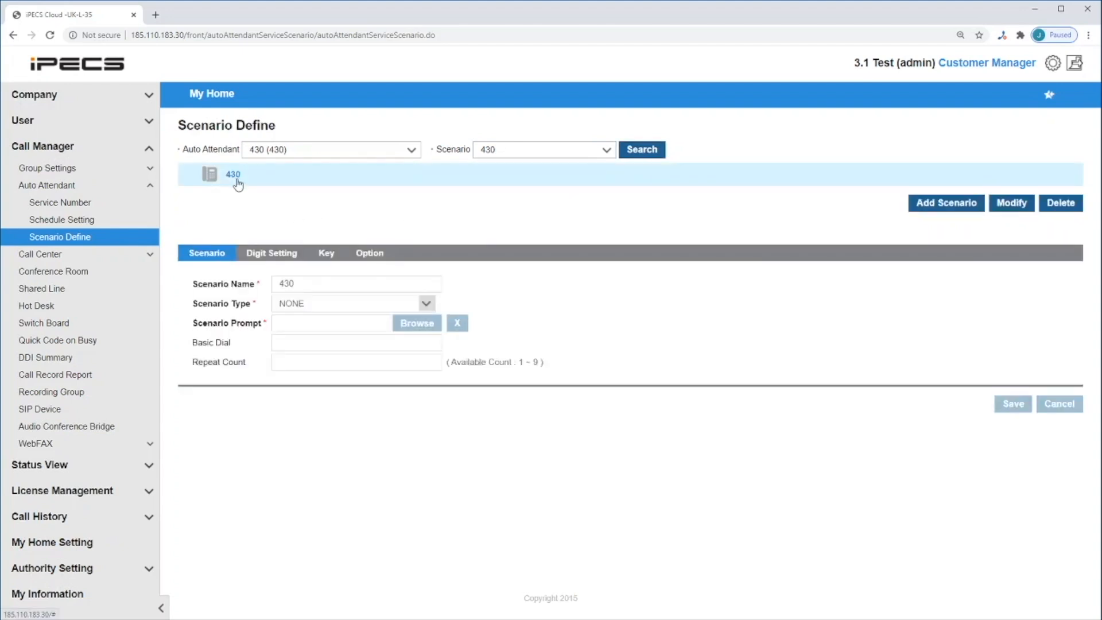
click(1011, 207)
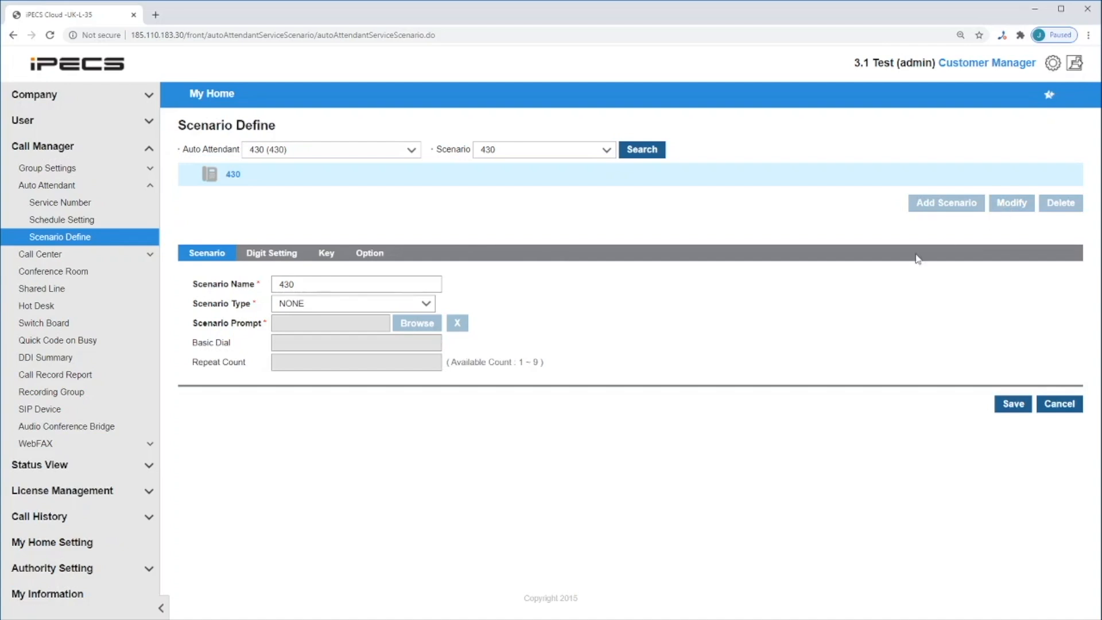
click(341, 310)
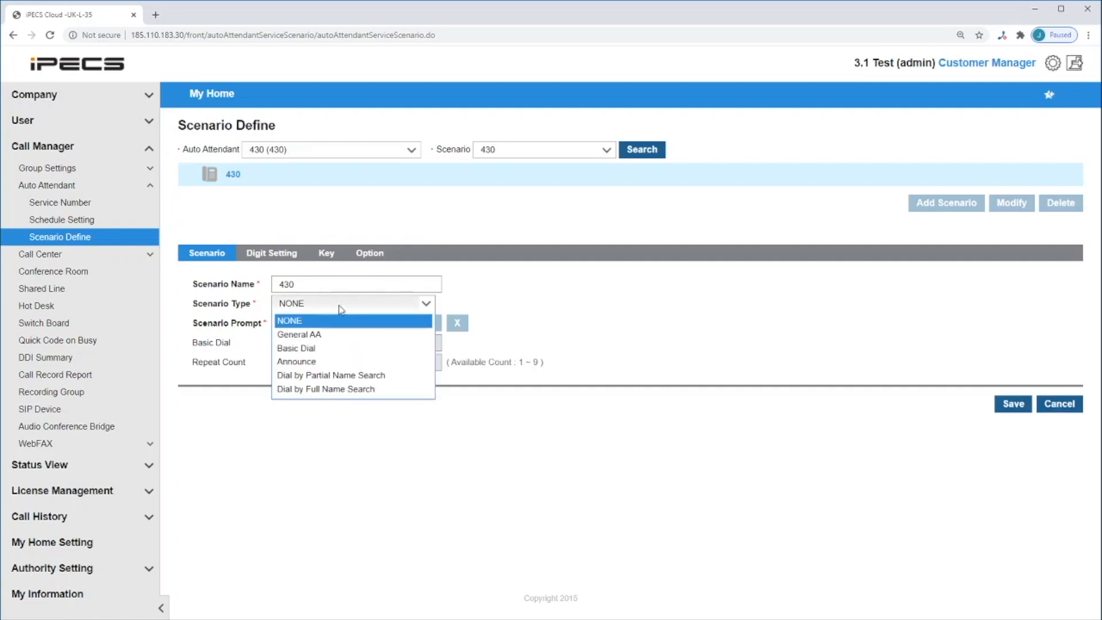
click(332, 336)
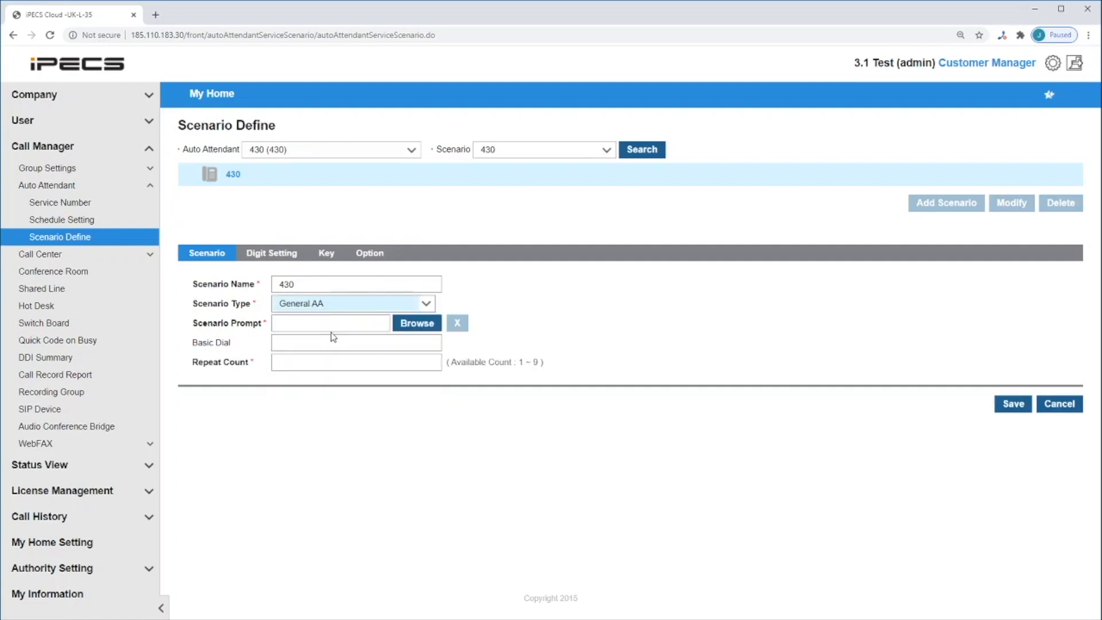
Step: Assign digit 1 of scenario 430 a Short Dial to 100 in its digit settings
click(284, 253)
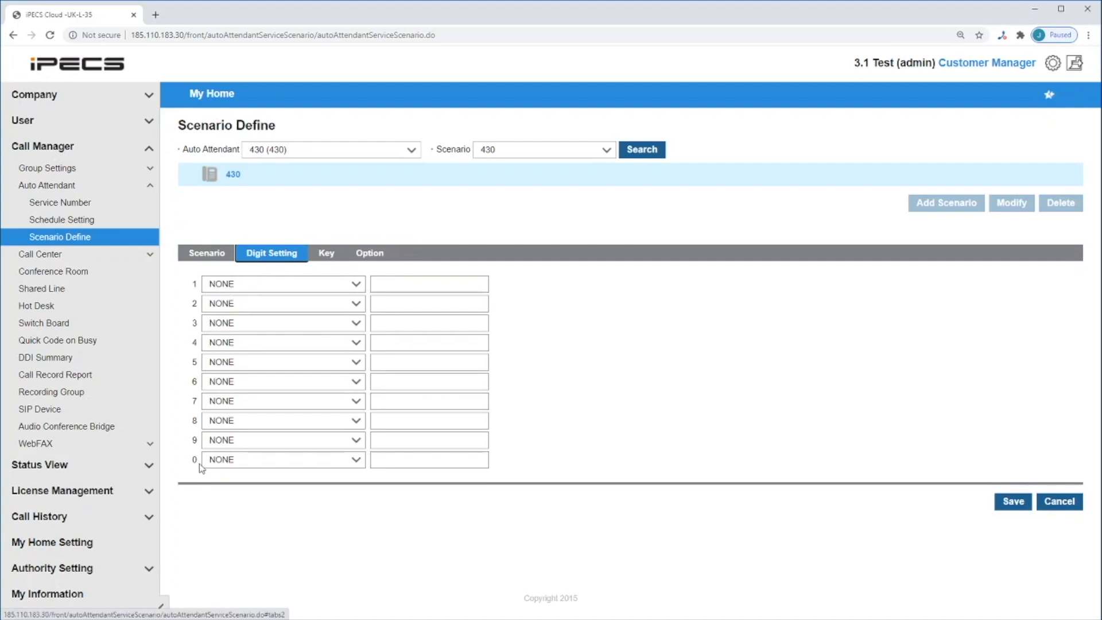
click(310, 290)
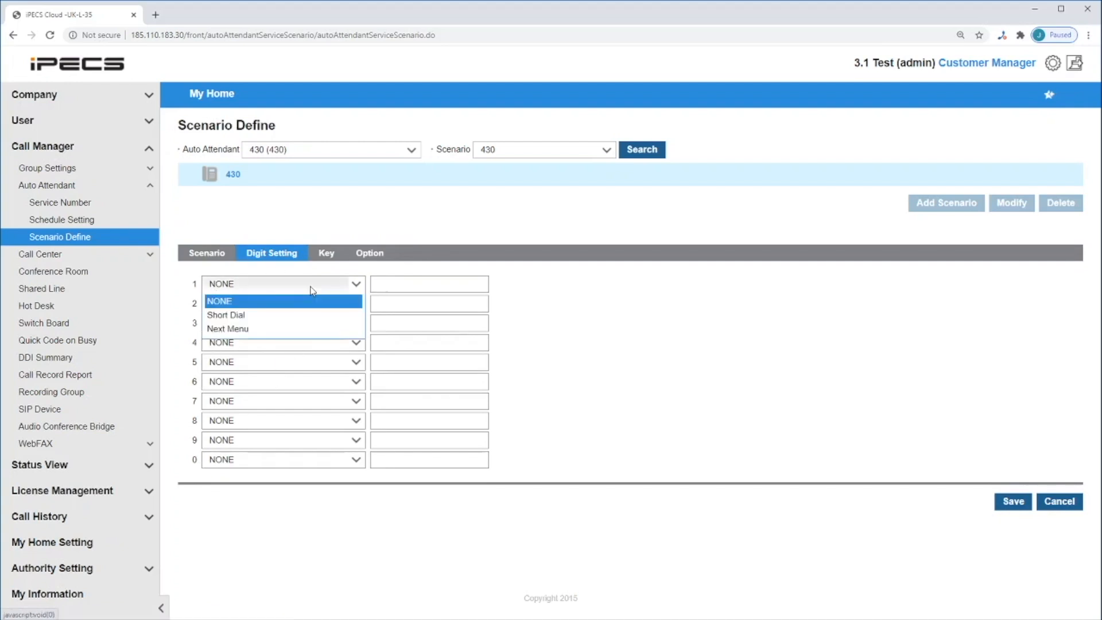
click(295, 315)
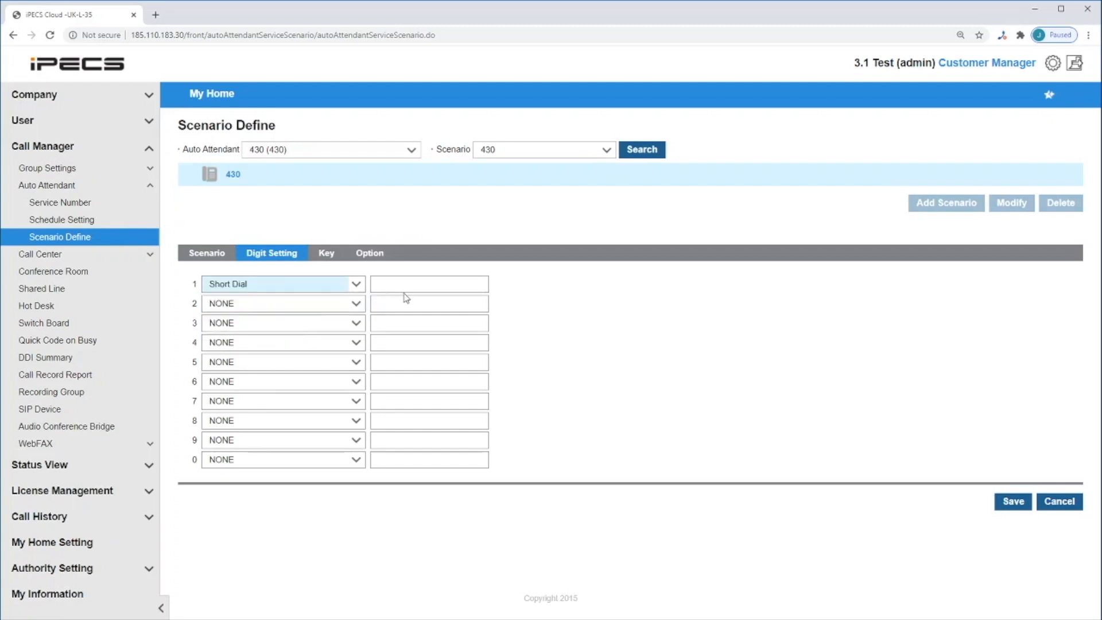
click(421, 289)
text(100)
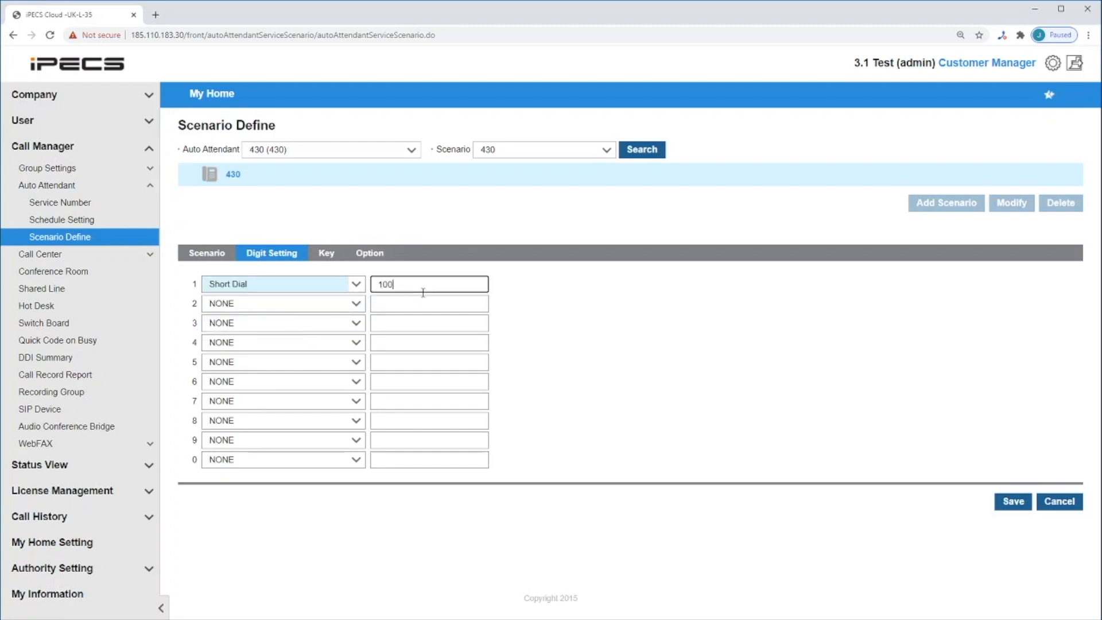
Step: Set both the minimum and maximum digit count of scenario 430 to 1 in its key settings
click(326, 253)
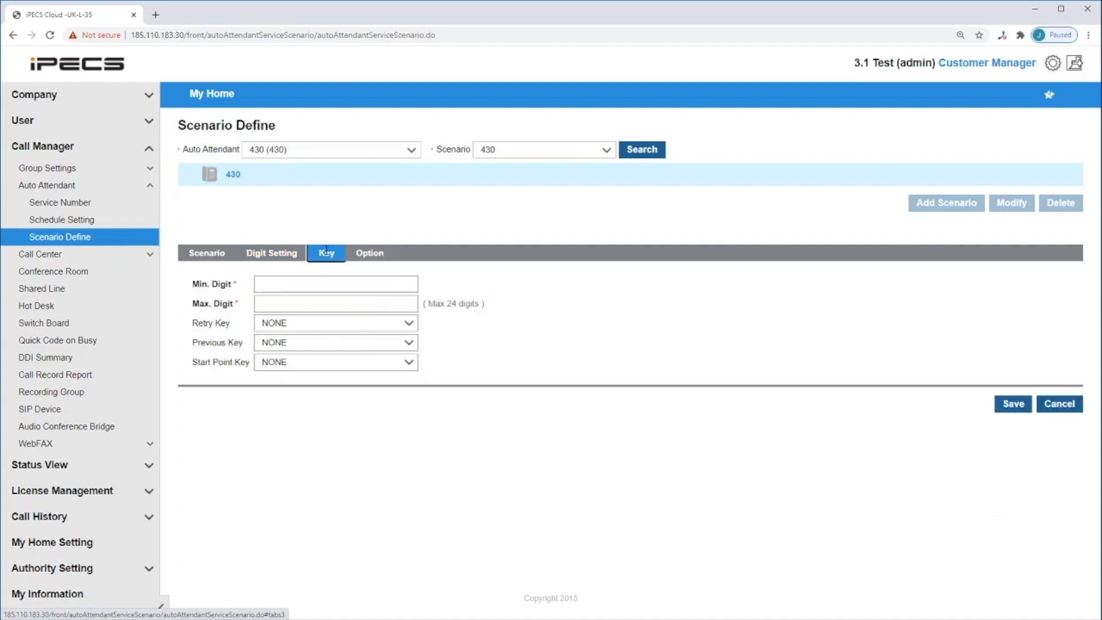
click(303, 287)
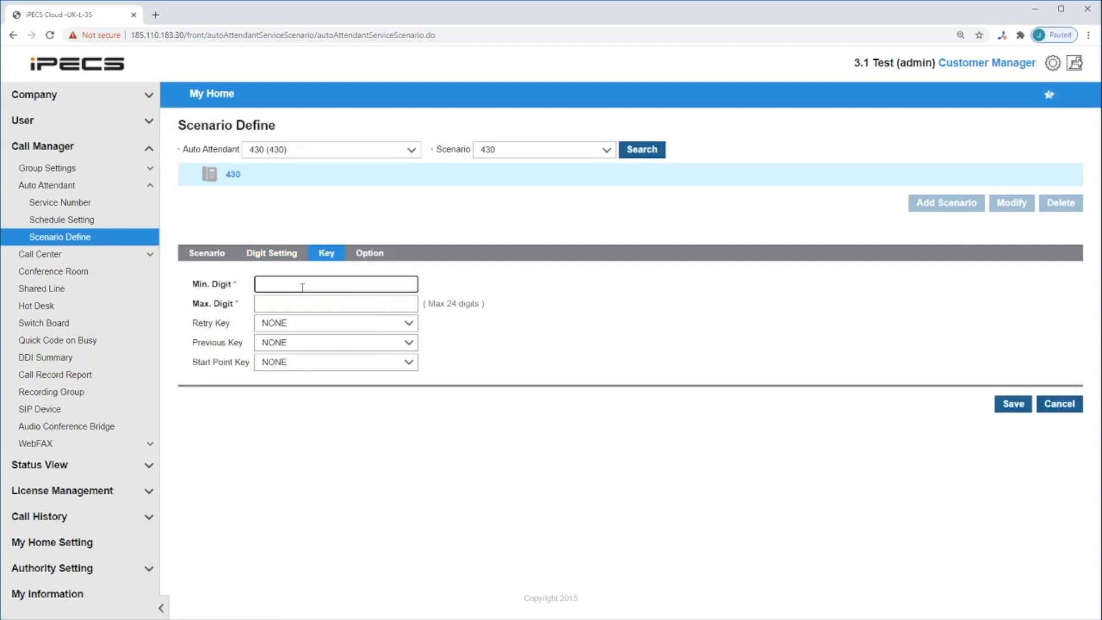
text(1)
click(293, 306)
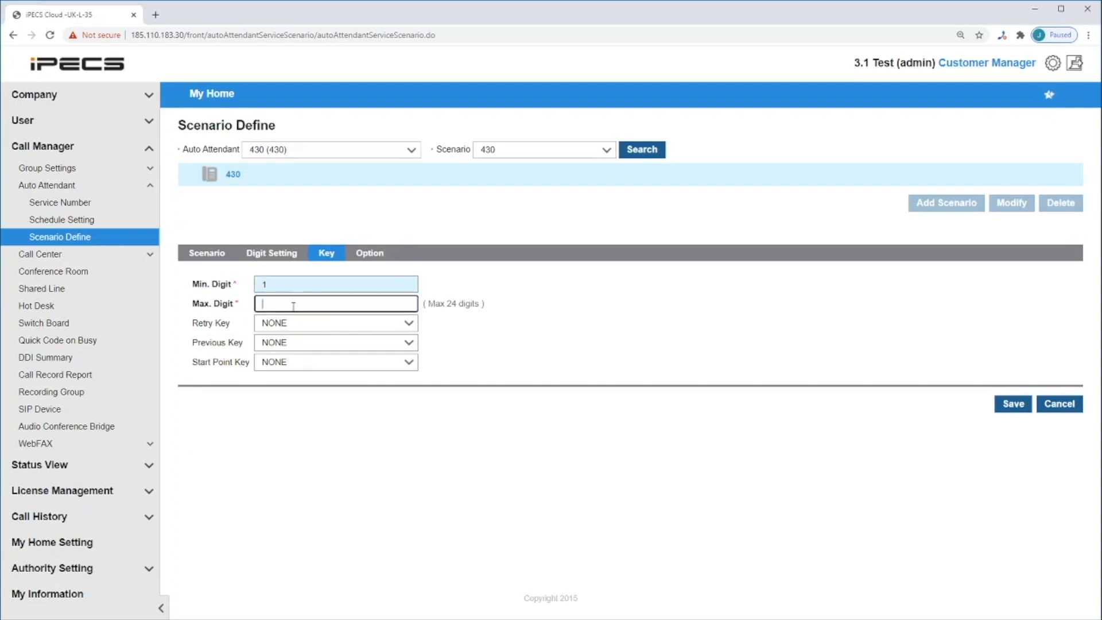
text(1)
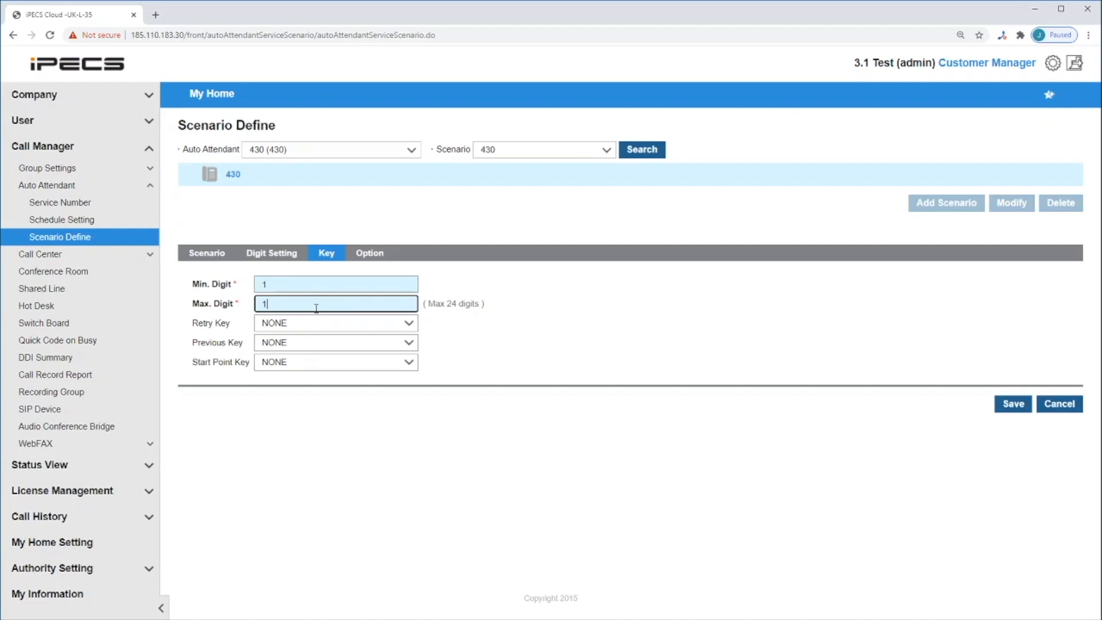
Step: Choose blank - Cloud.wav as the No Match and No Input announcements of scenario 430
click(367, 253)
click(461, 284)
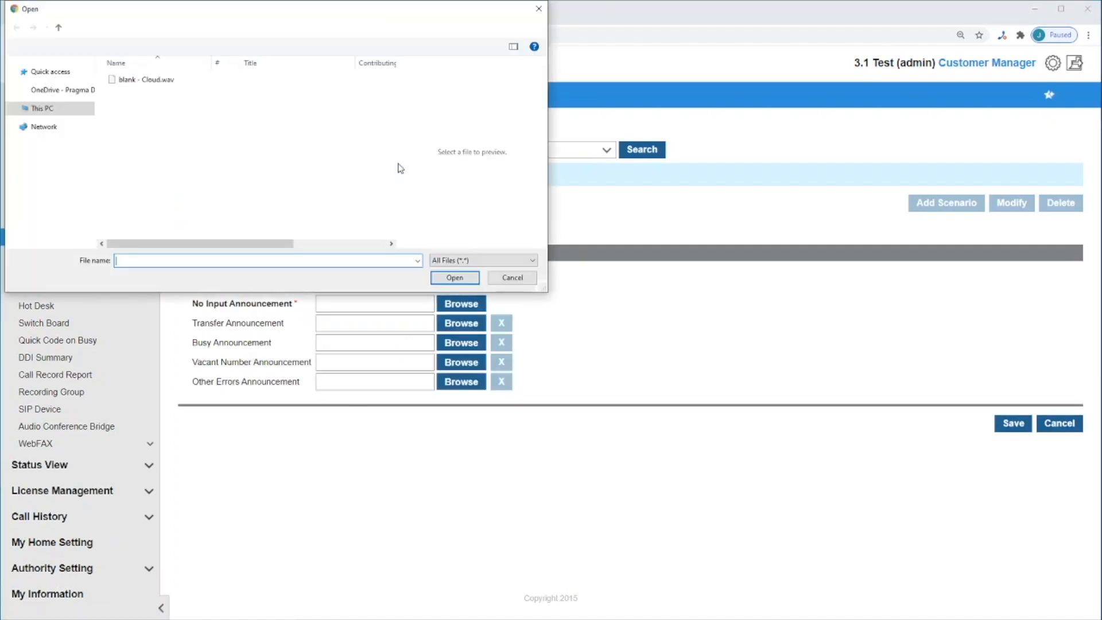
click(158, 80)
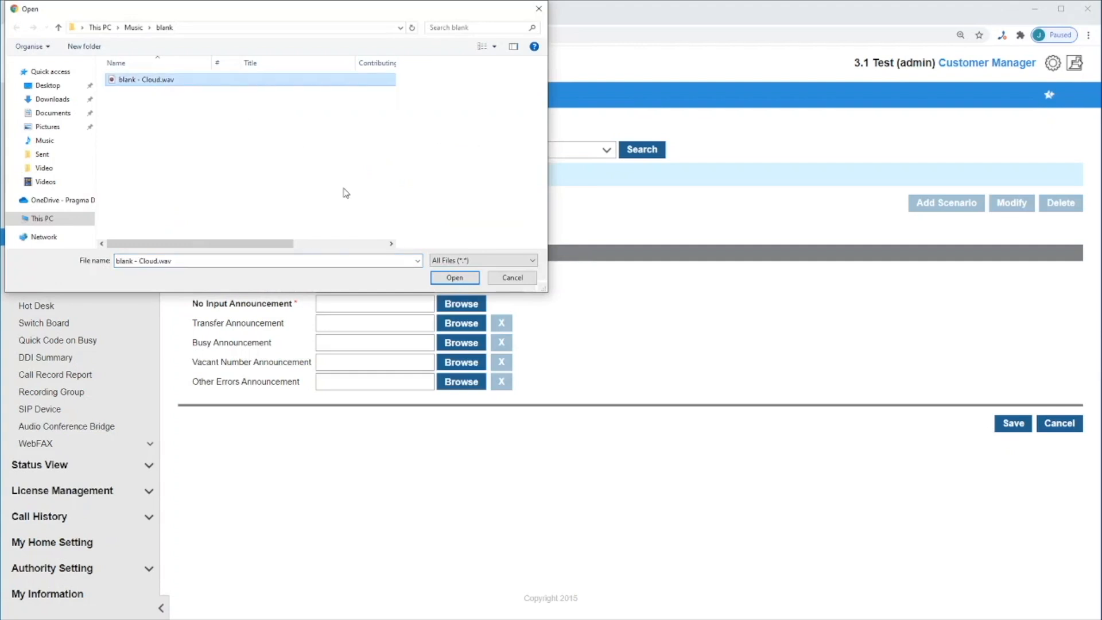
click(454, 278)
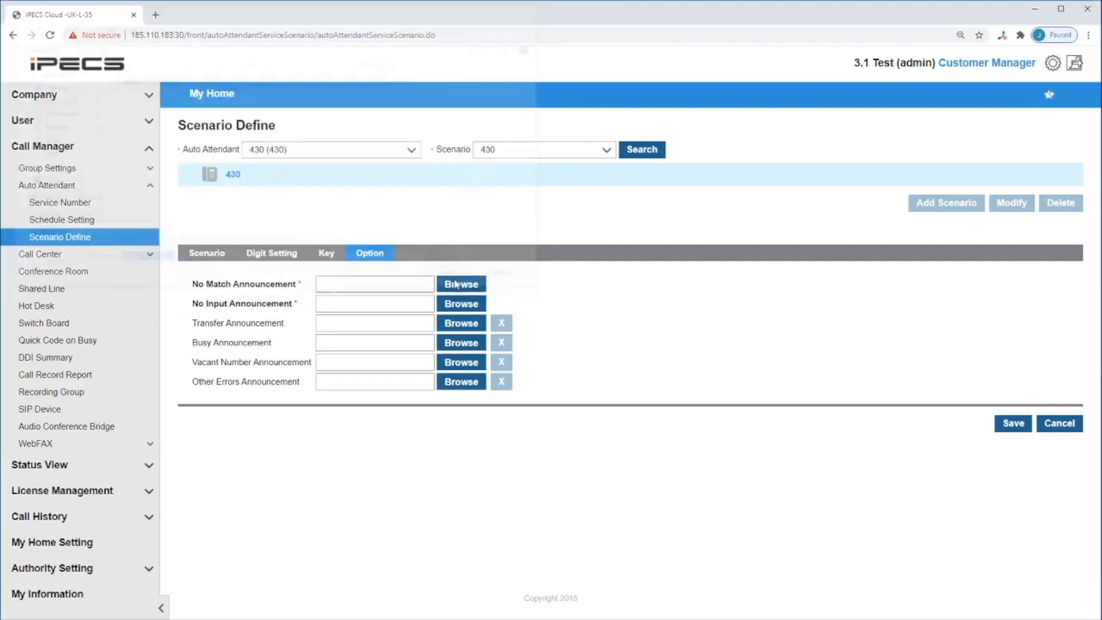
click(460, 311)
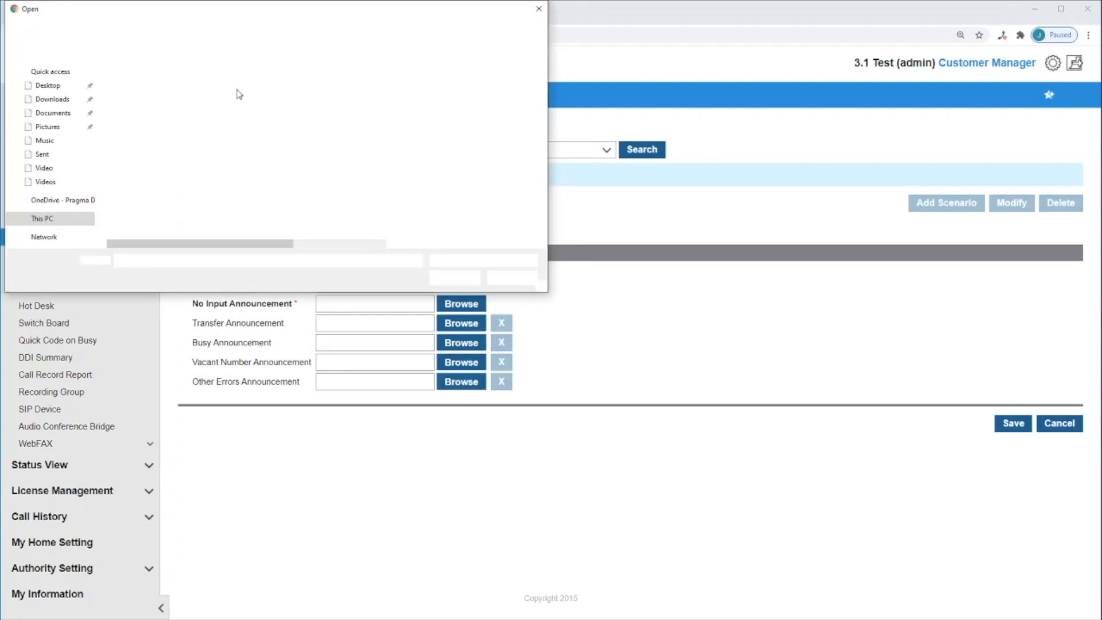
click(172, 79)
click(459, 281)
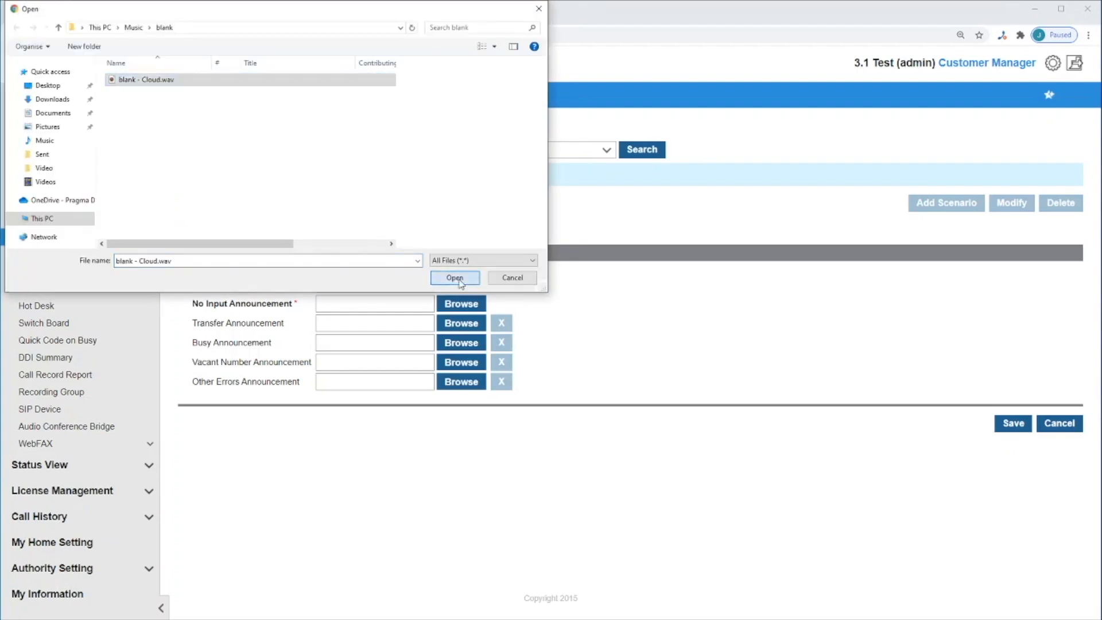
Step: Set scenario 430's prompt to blank - Cloud.wav and its repeat count to 1
click(207, 253)
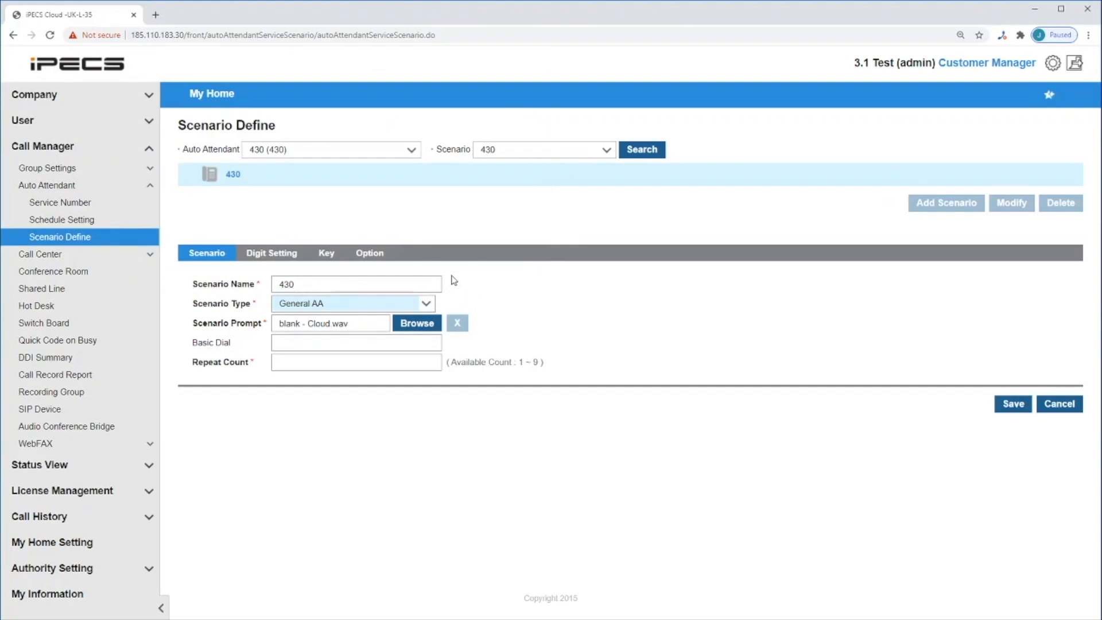
click(295, 365)
text(1)
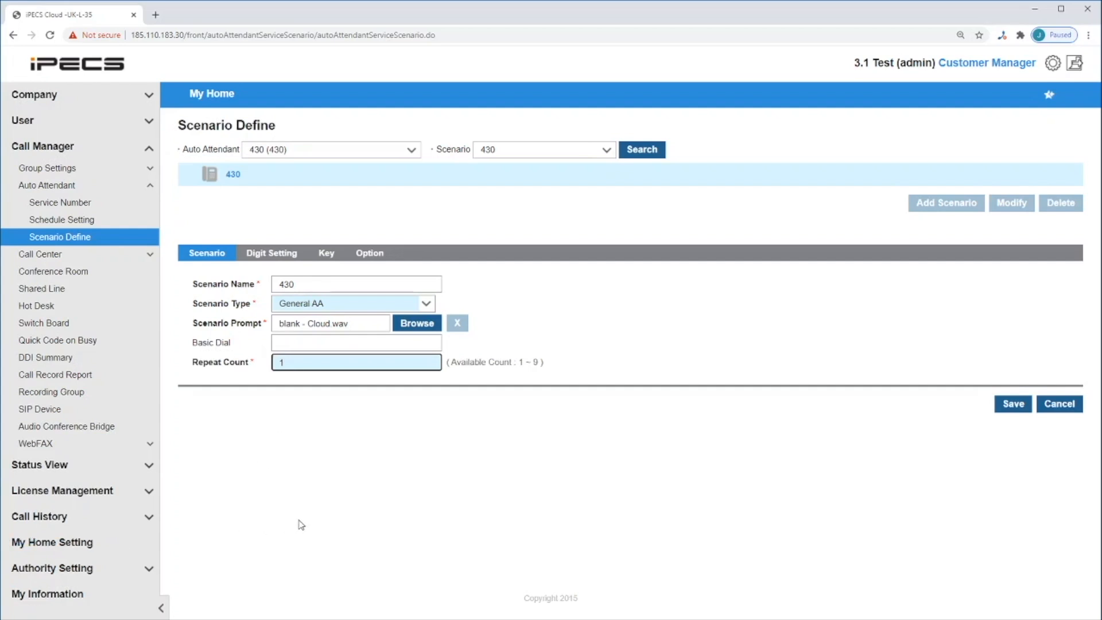
click(327, 339)
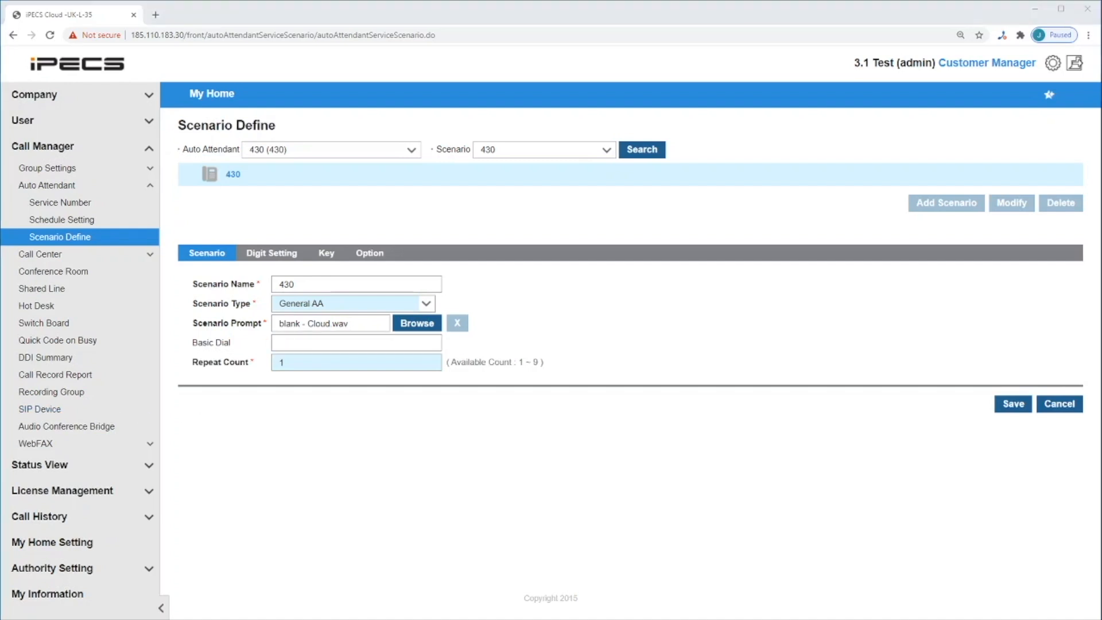
Step: Change scenario 430's type to Basic Dial with 100 as the basic dial number
click(353, 306)
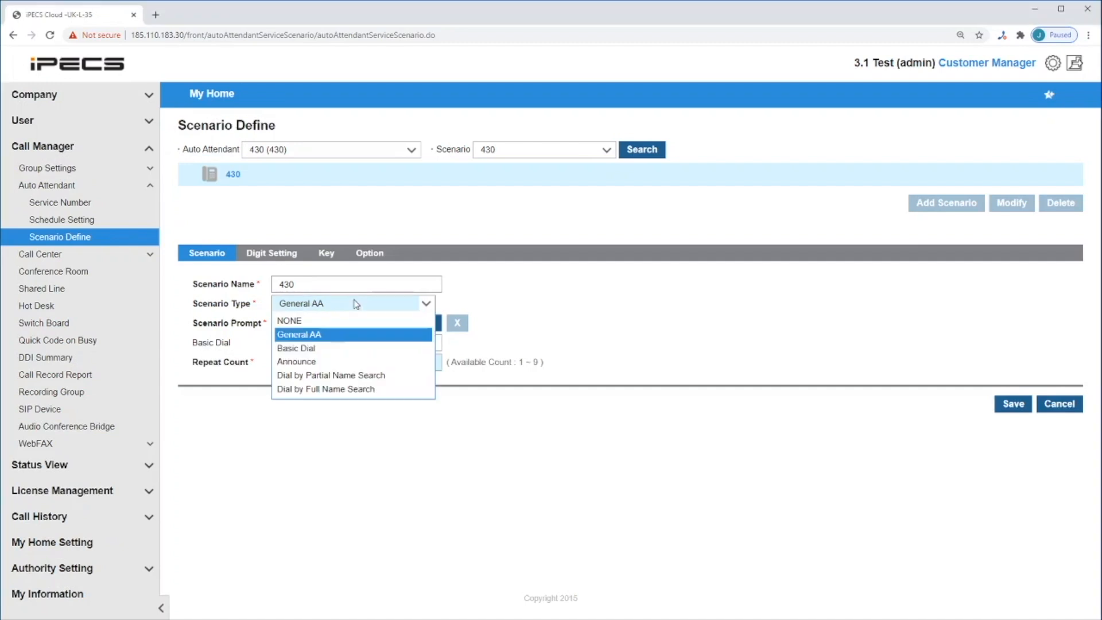
click(324, 348)
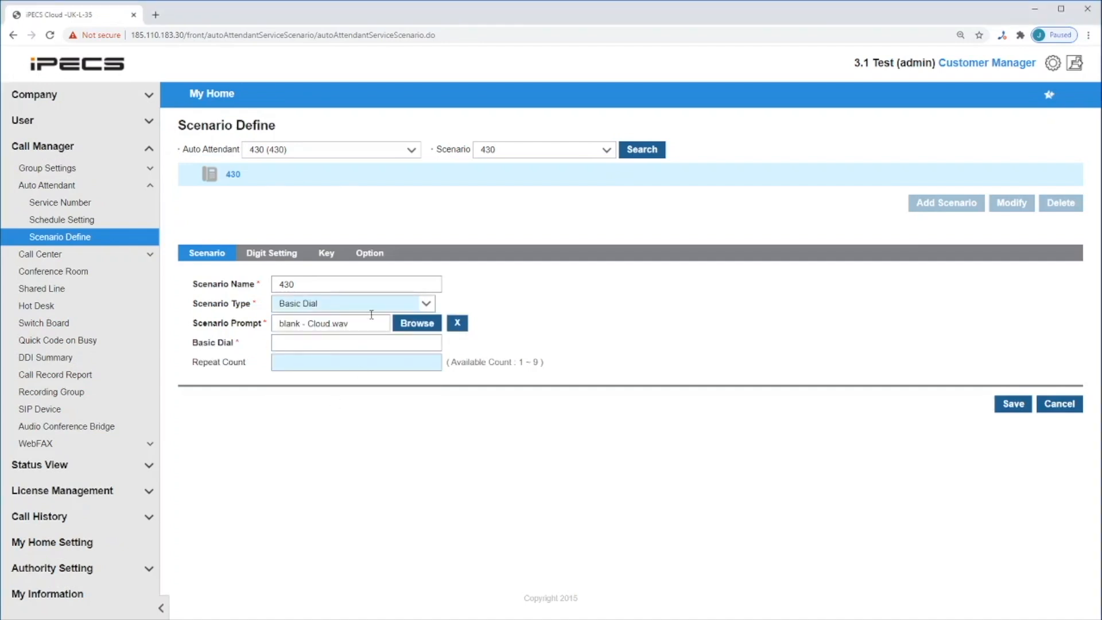
click(331, 341)
text(100)
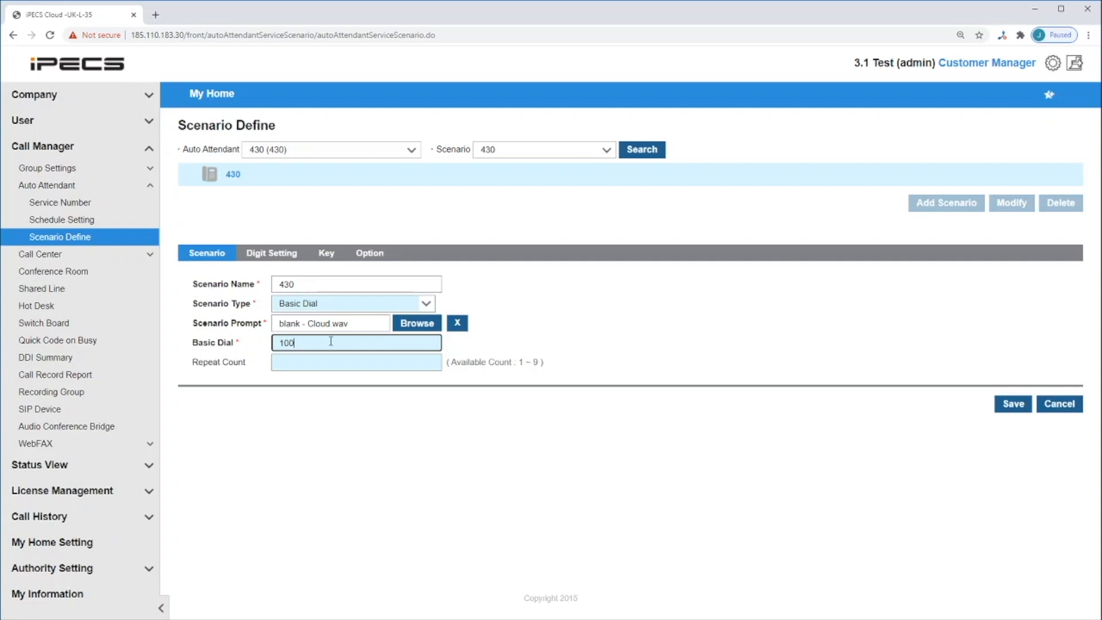
Step: Try the Announce scenario type for scenario 430, followed by Dial by Partial Name Search
click(367, 304)
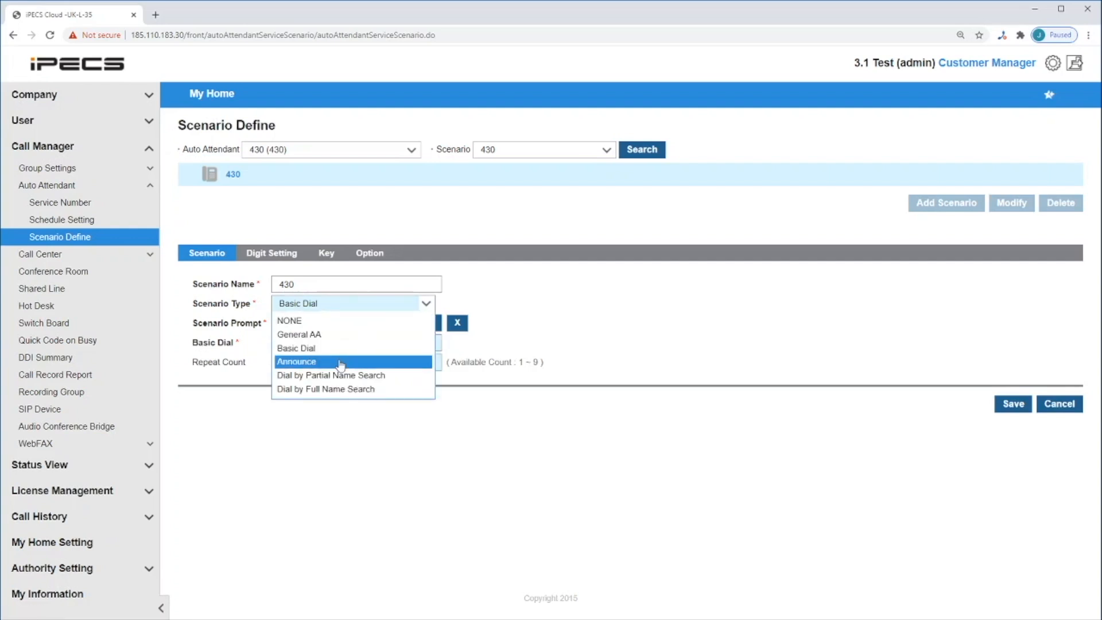
click(340, 362)
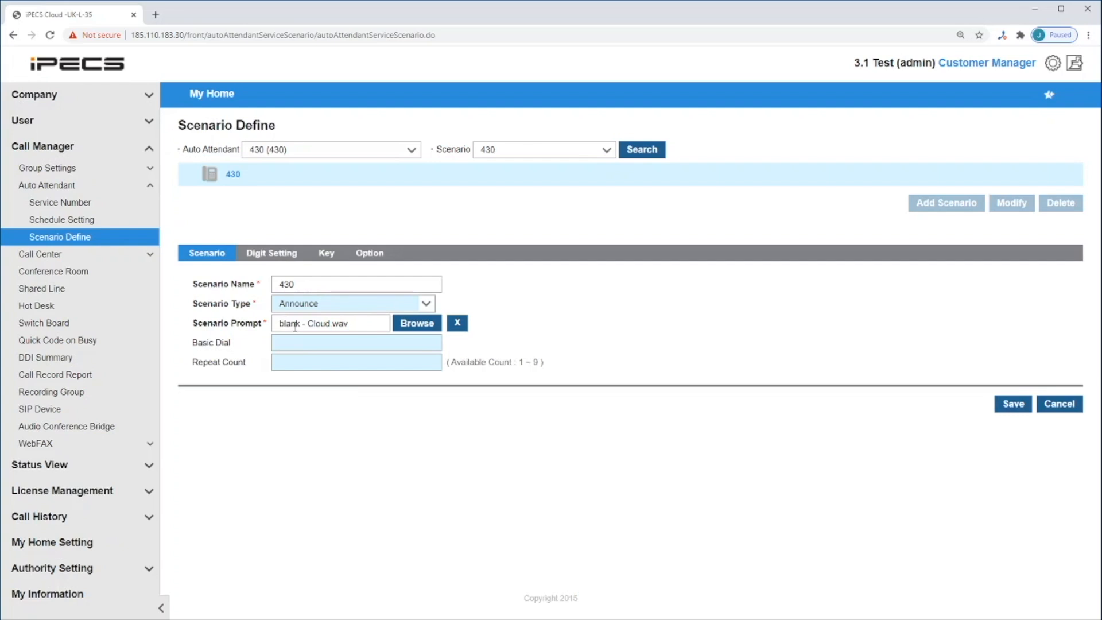
click(345, 308)
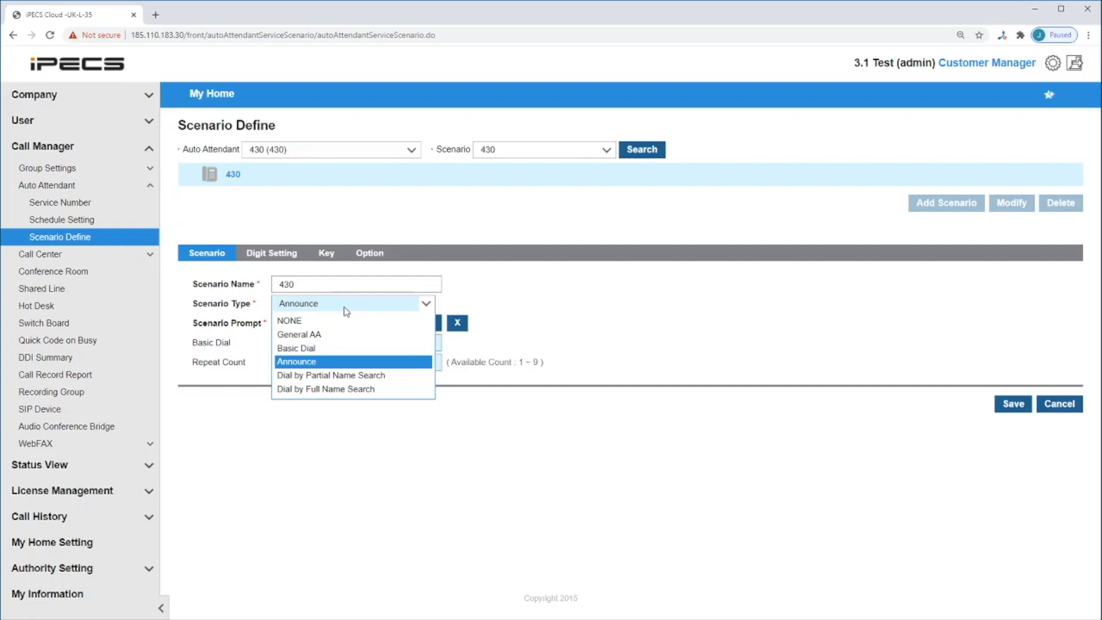
click(330, 376)
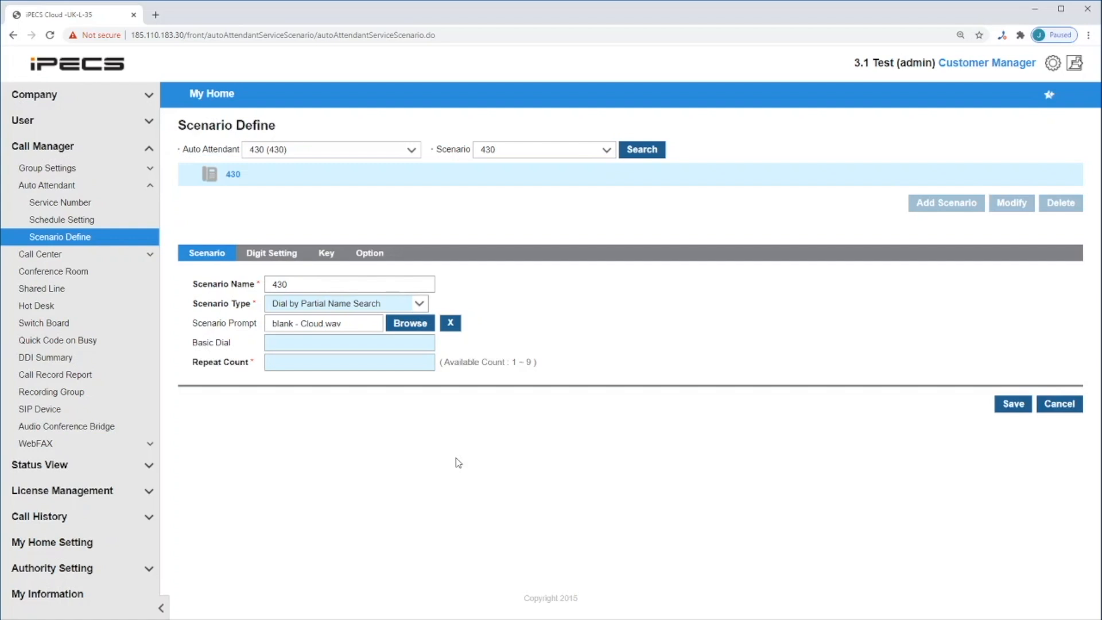
Step: Change scenario 430's type to Dial by Full Name Search and review its announcement options
click(412, 305)
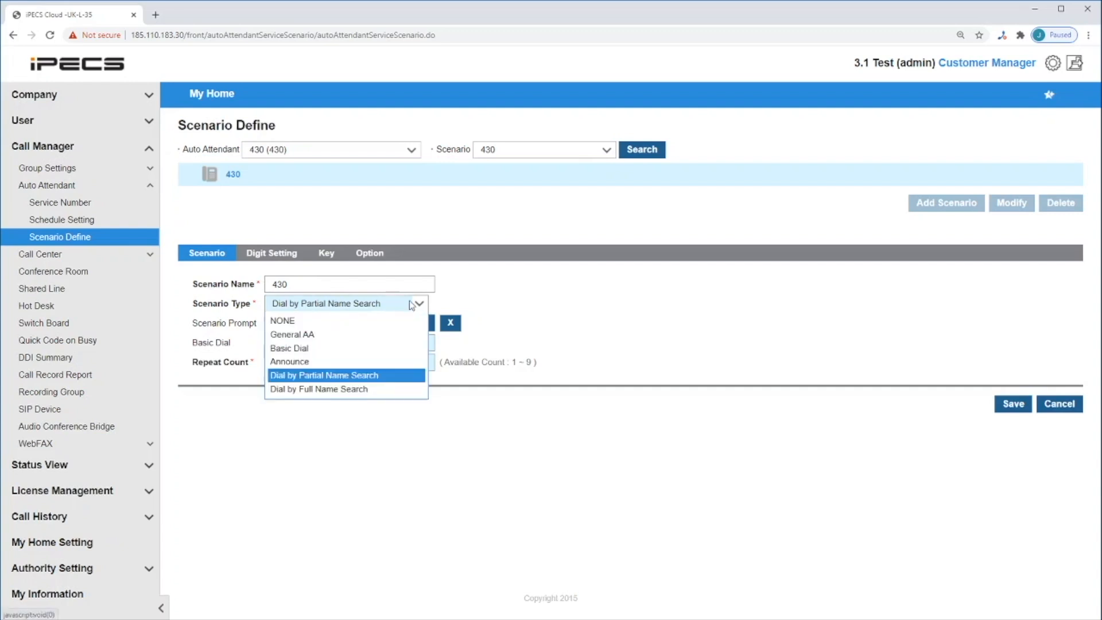
click(372, 390)
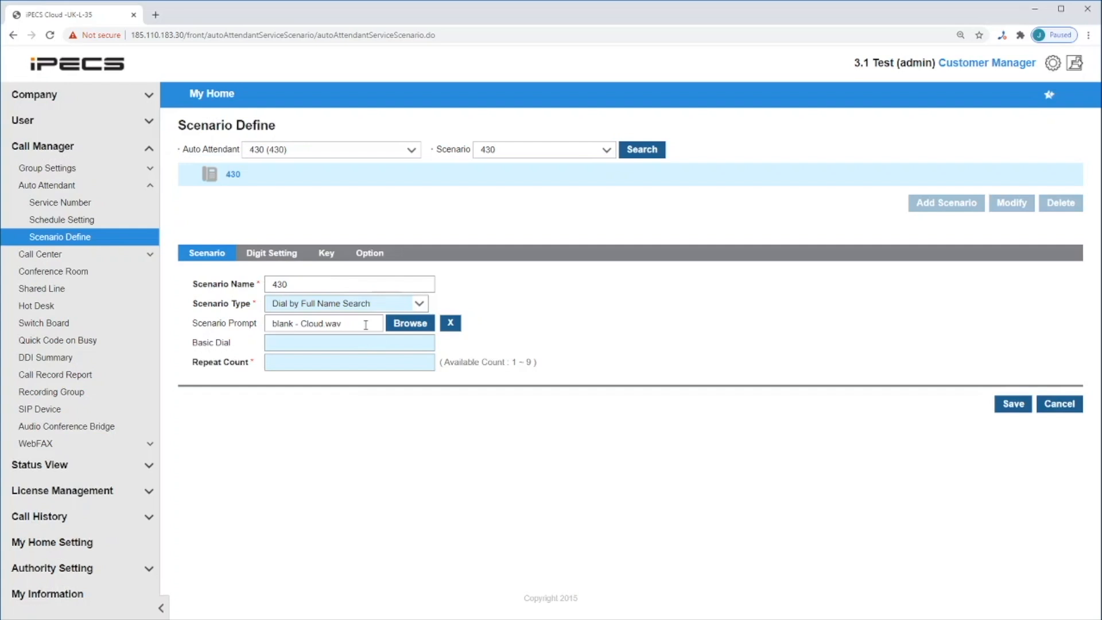
click(335, 364)
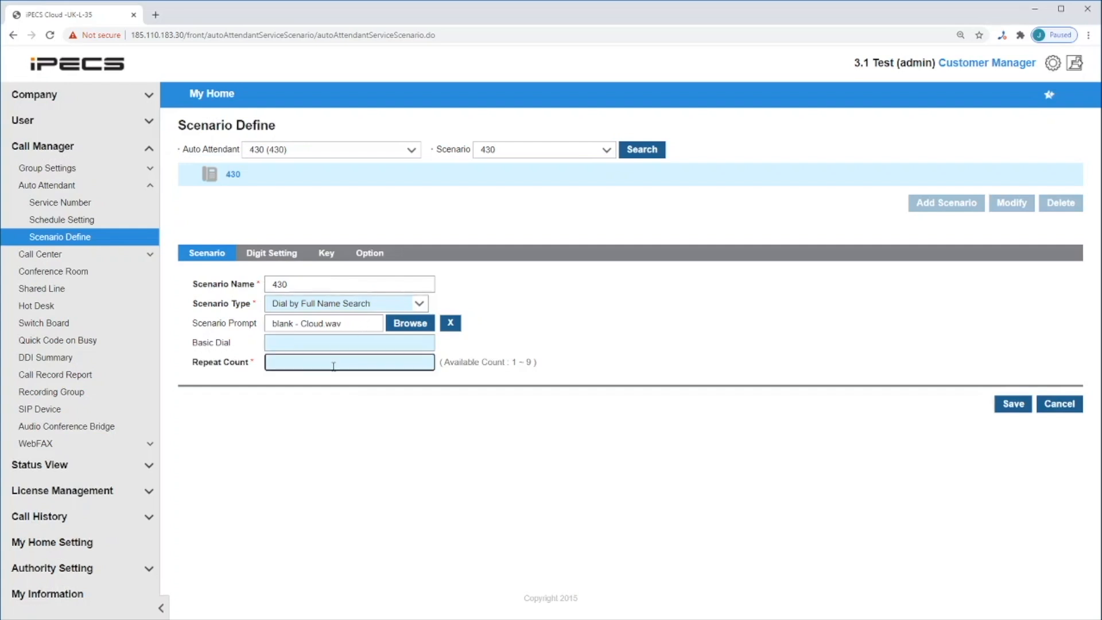
click(382, 253)
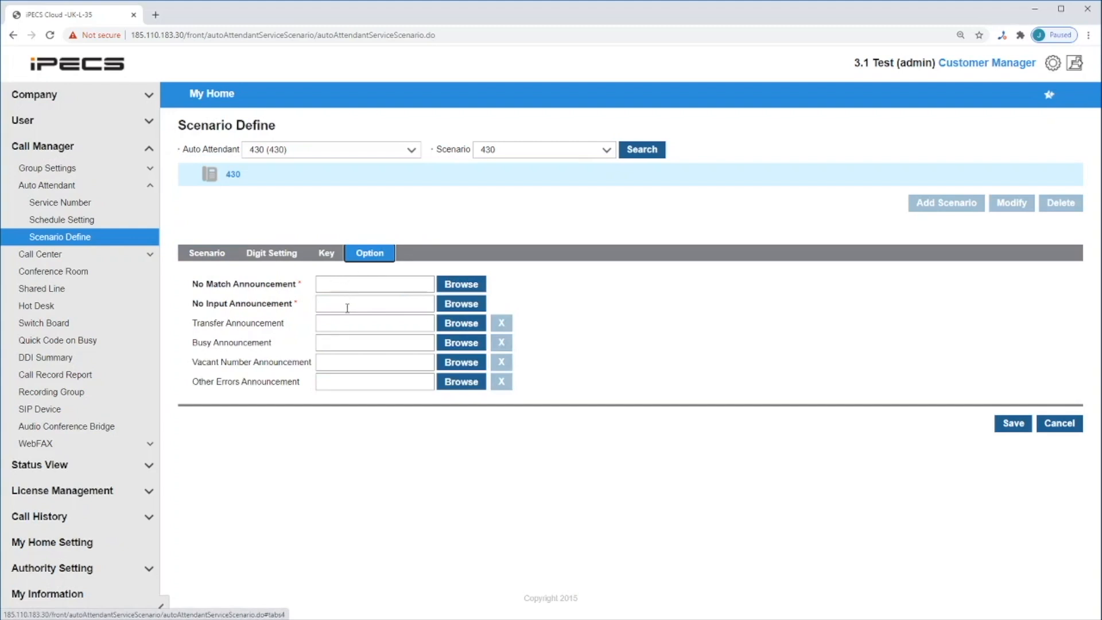
Step: Load the "430 tuesday-friday" scenario of auto attendant 430
click(605, 151)
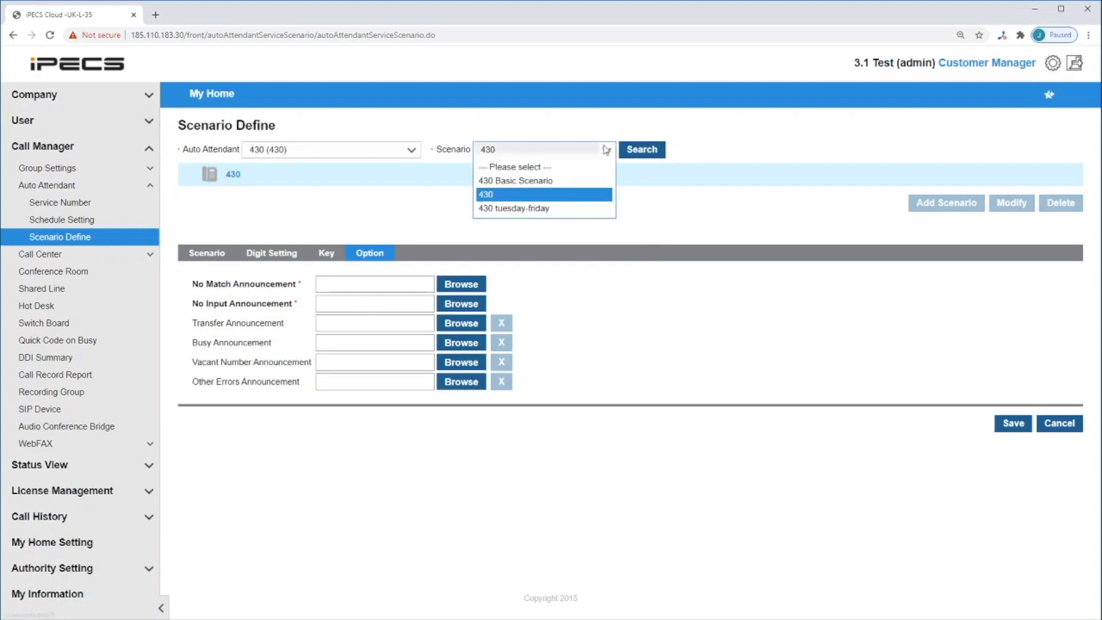
click(562, 210)
click(640, 157)
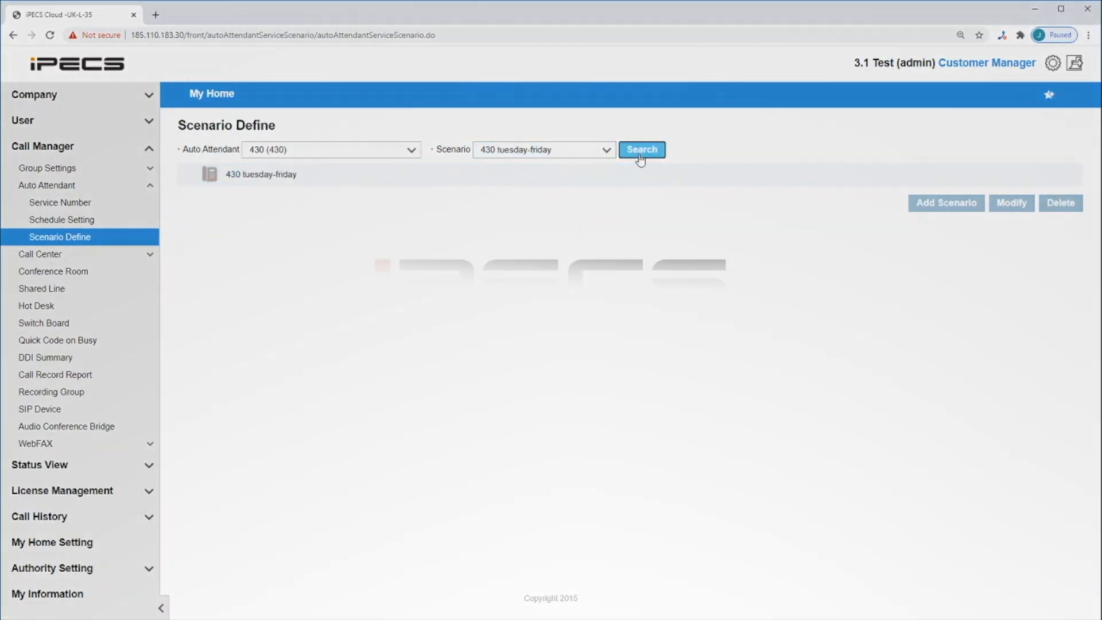